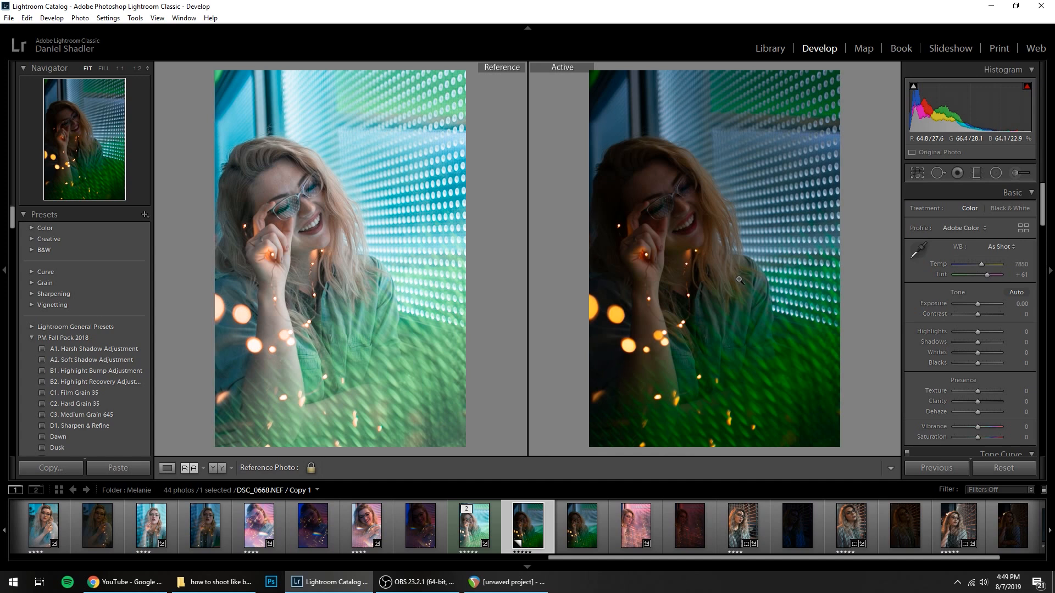
# Set the exposure of the active photo to +1.85.
pyautogui.click(1022, 304)
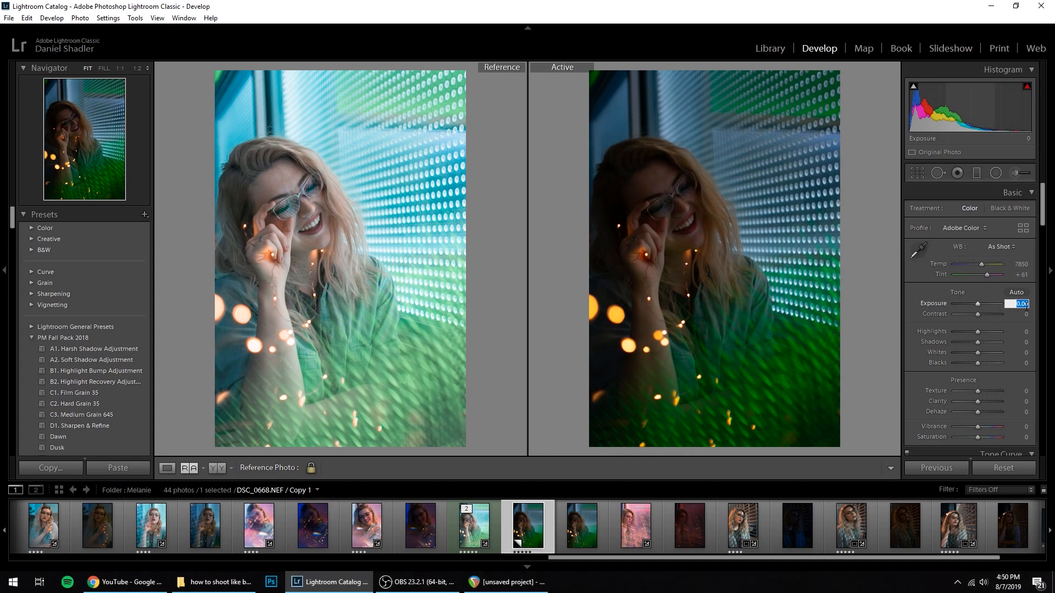
pyautogui.click(922, 298)
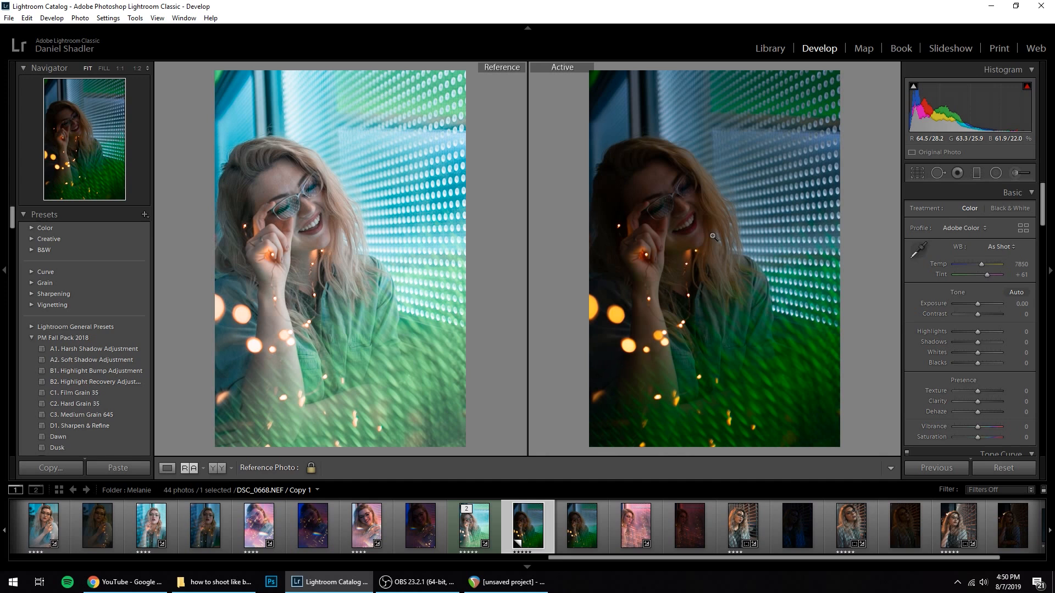
pyautogui.moveTo(979, 304); pyautogui.dragTo(984, 299)
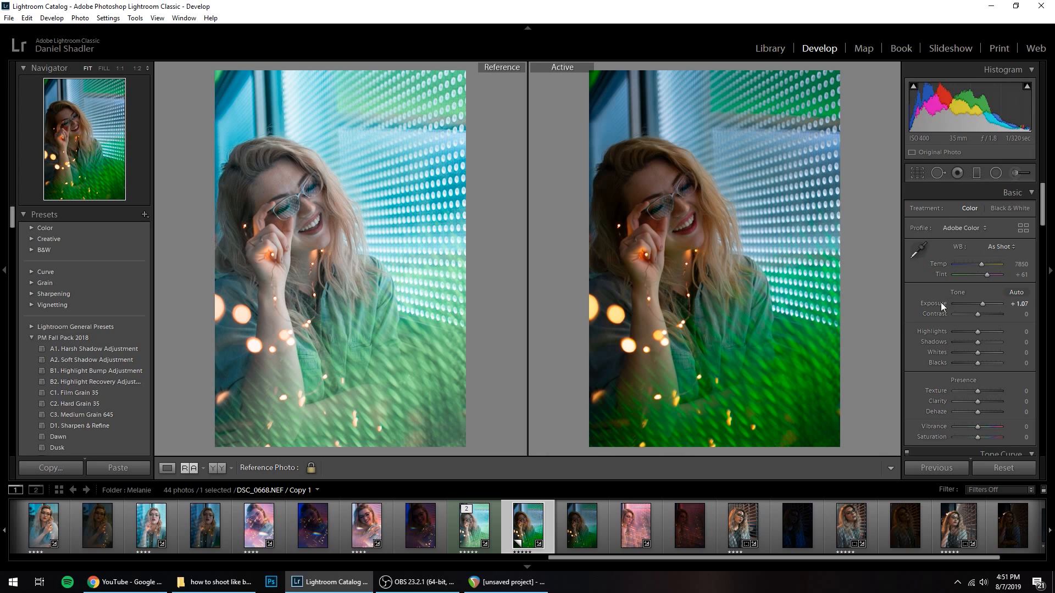
pyautogui.click(1012, 303)
pyautogui.write('1')
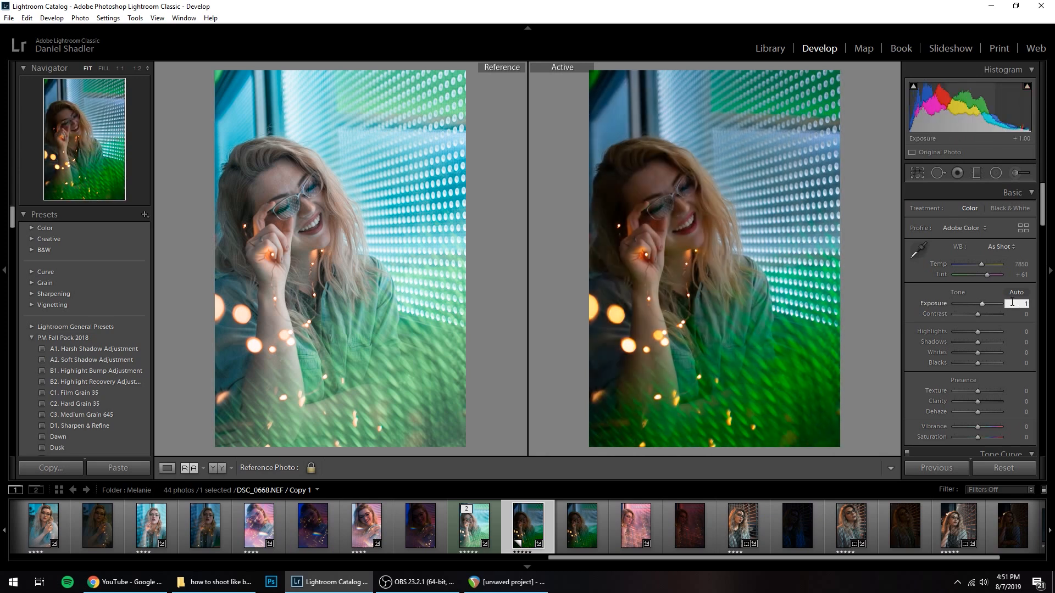
pyautogui.write('.85')
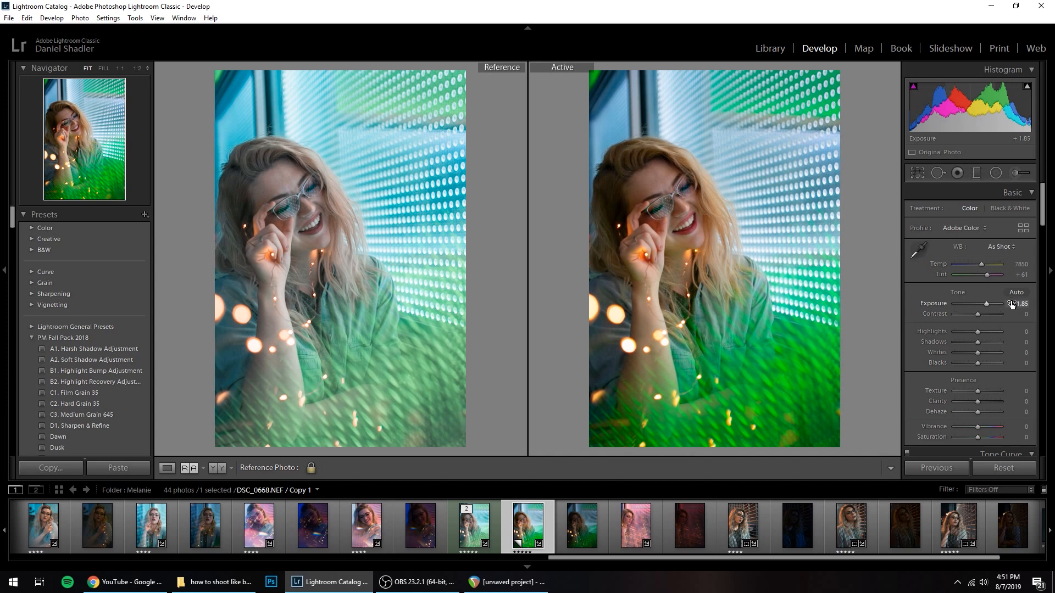
pyautogui.press('Return')
# Set the contrast to -12 and the highlights to +1.
pyautogui.click(1023, 314)
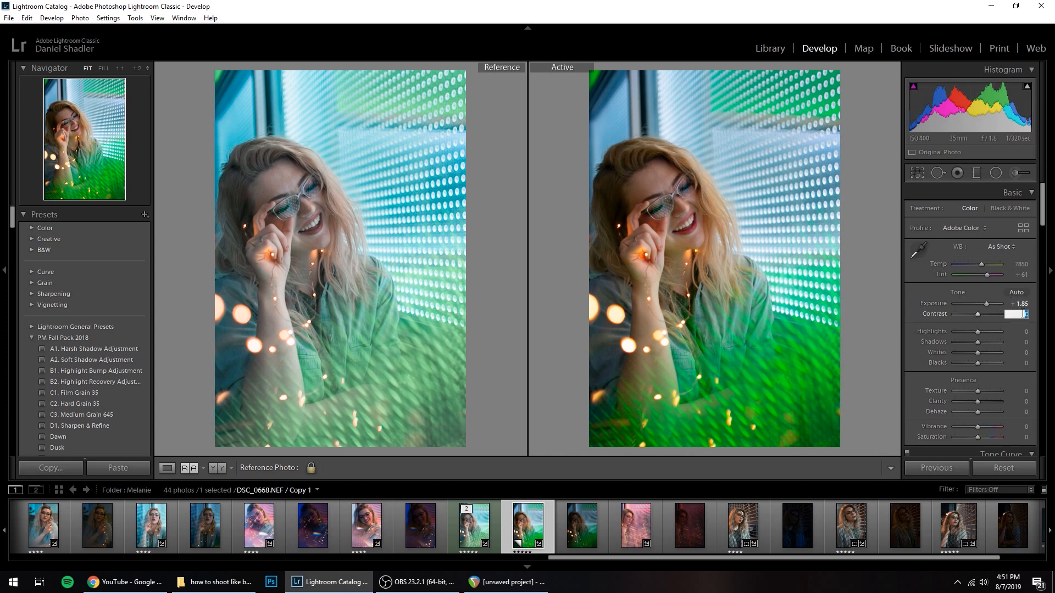
pyautogui.write('-12')
pyautogui.press('Return')
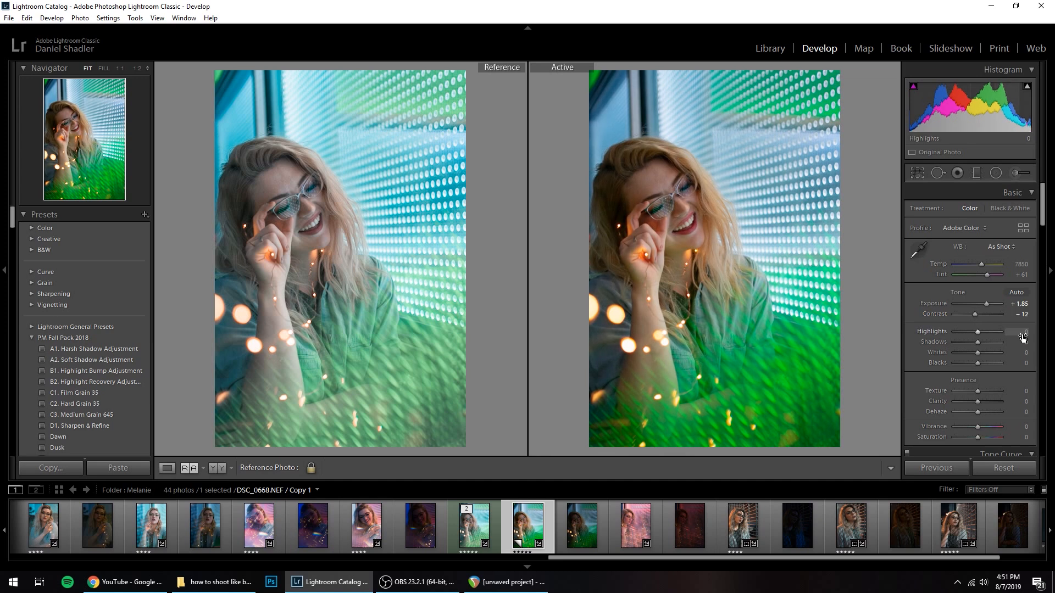
pyautogui.click(1022, 333)
pyautogui.write('1')
pyautogui.press('Return')
# Set the tone values to +48 for shadows, +26 for whites and +29 for blacks.
pyautogui.click(1025, 342)
pyautogui.write('48')
pyautogui.click(1023, 353)
pyautogui.write('26')
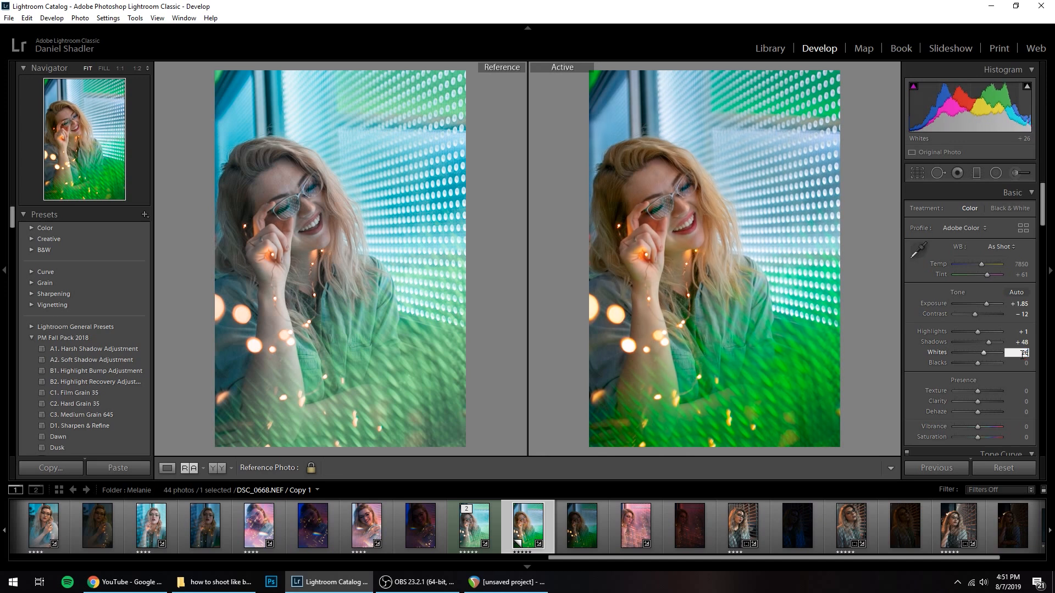
pyautogui.click(1024, 362)
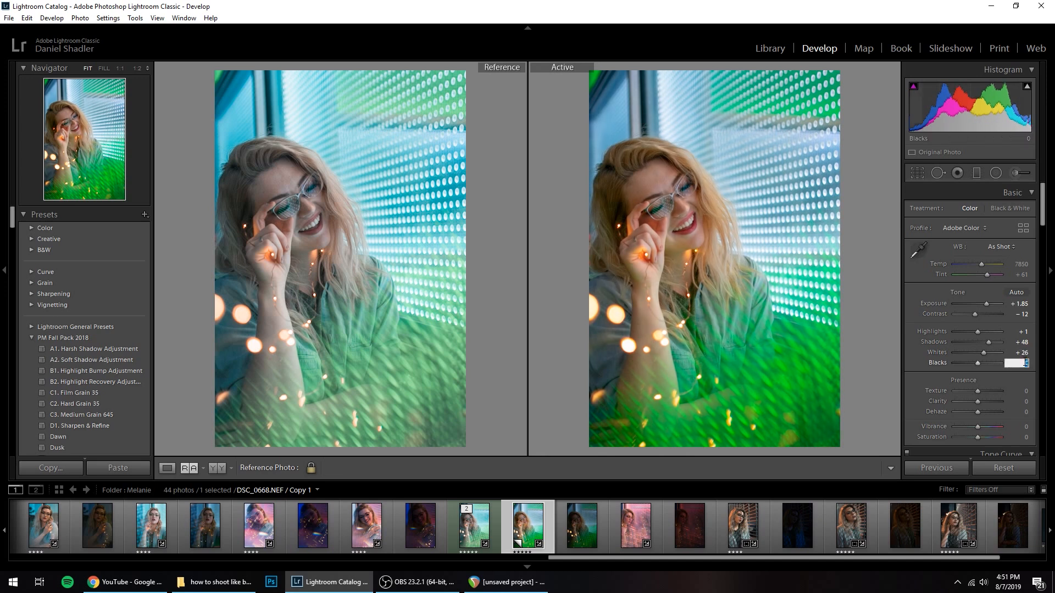
pyautogui.write('29')
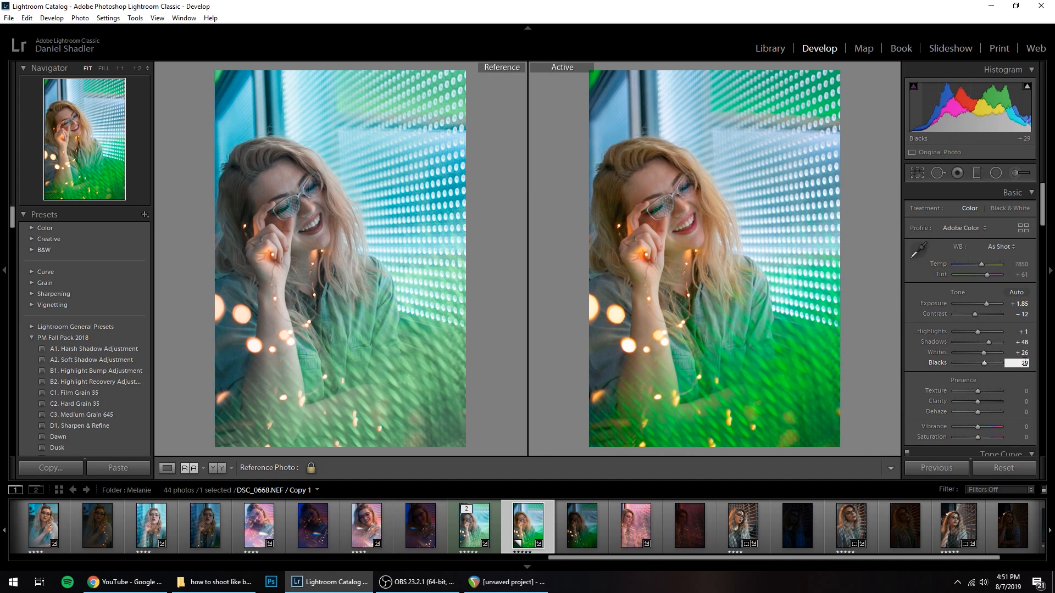
pyautogui.press('Return')
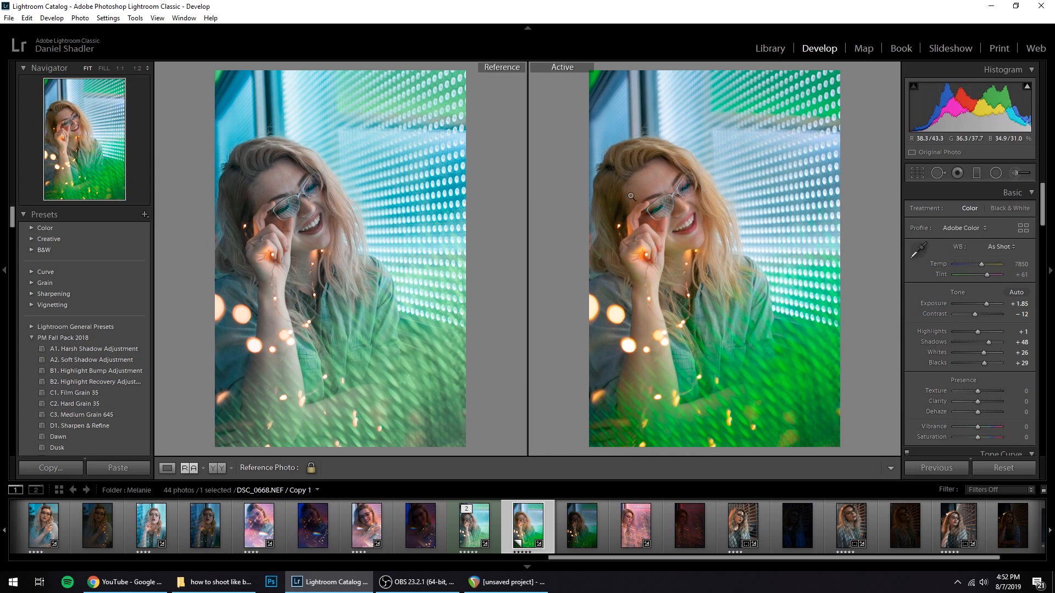
# Reduce the vibrance to -5 and the overall saturation to -19.
pyautogui.scroll(-3, 965, 339)
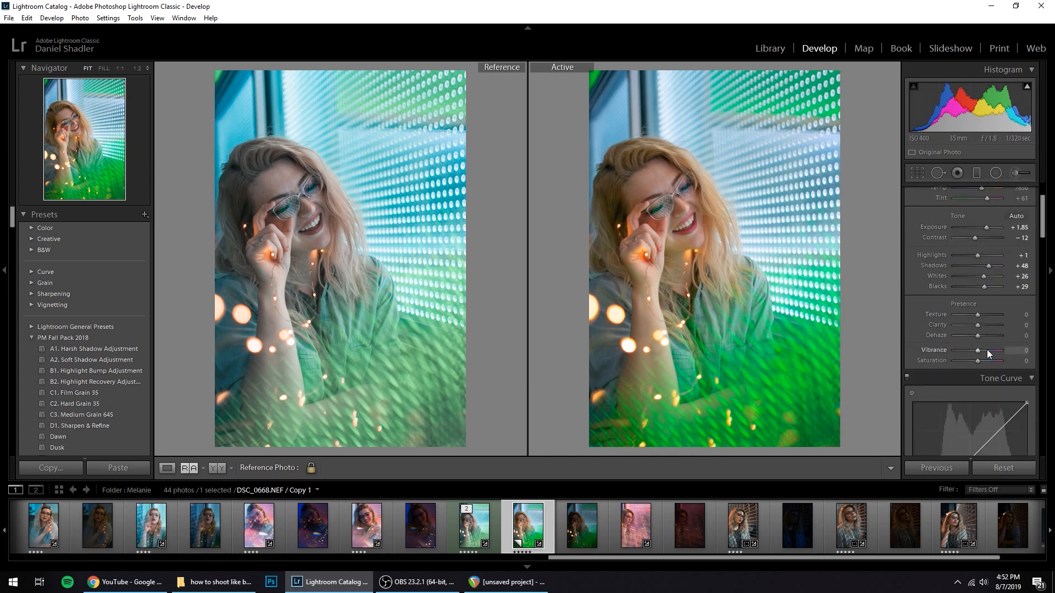
pyautogui.click(975, 350)
pyautogui.moveTo(976, 363); pyautogui.dragTo(971, 363)
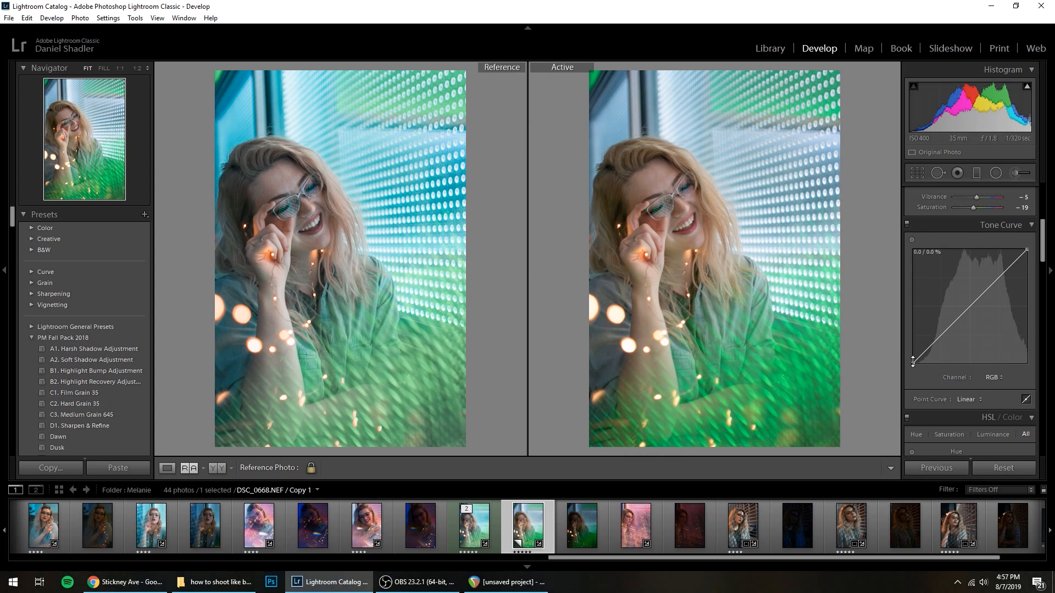
# Add shadow, midtone and highlight points to the RGB tone curve, keeping them close to the diagonal.
pyautogui.moveTo(912, 362); pyautogui.dragTo(925, 350)
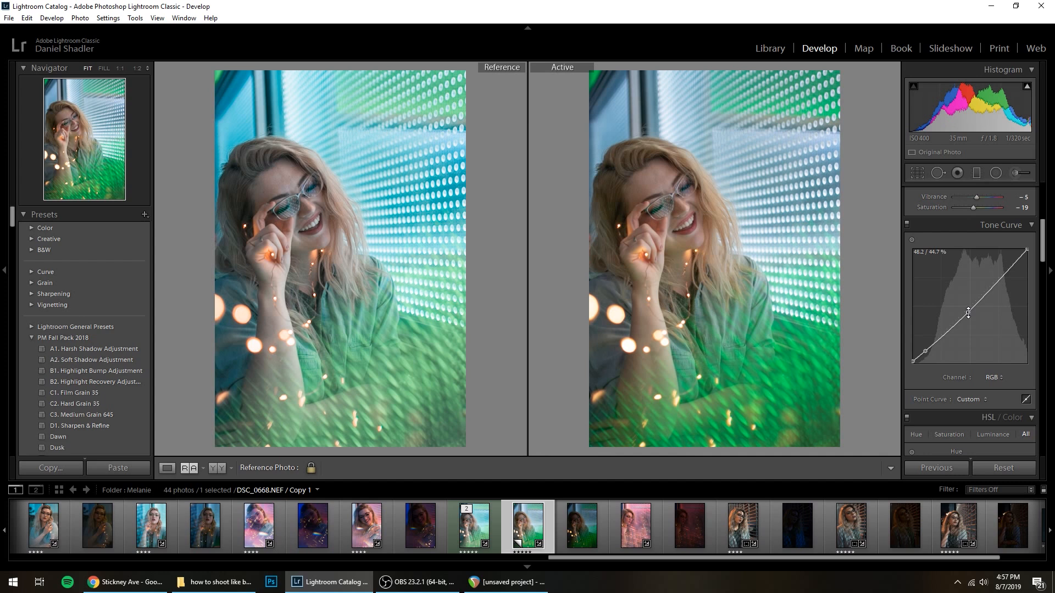
pyautogui.moveTo(968, 312); pyautogui.dragTo(994, 280)
pyautogui.click(998, 279)
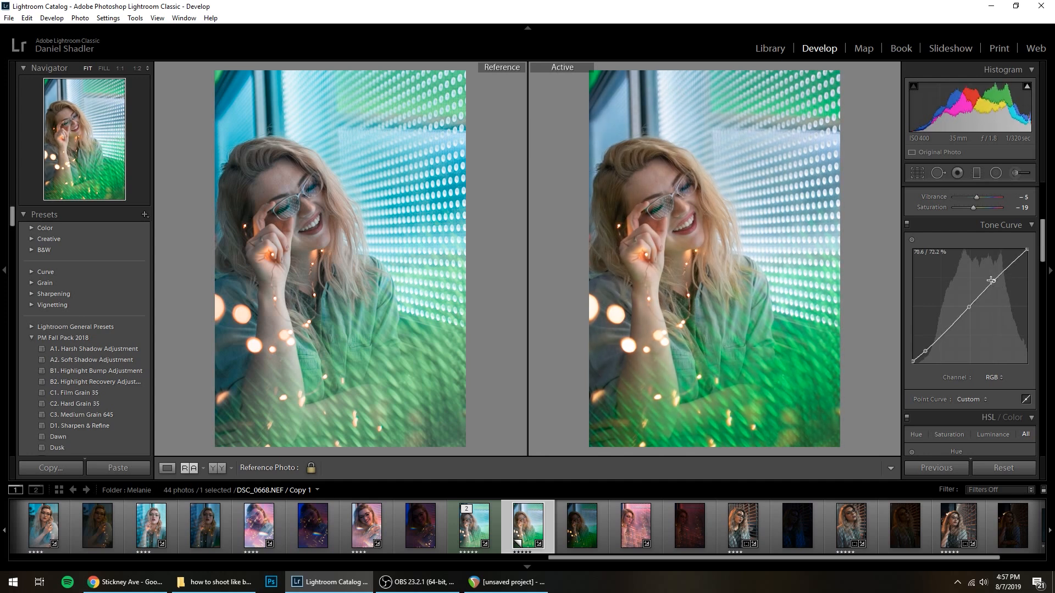
# Set the HSL hue of red to +15 and of orange to -16.
pyautogui.scroll(-5, 954, 376)
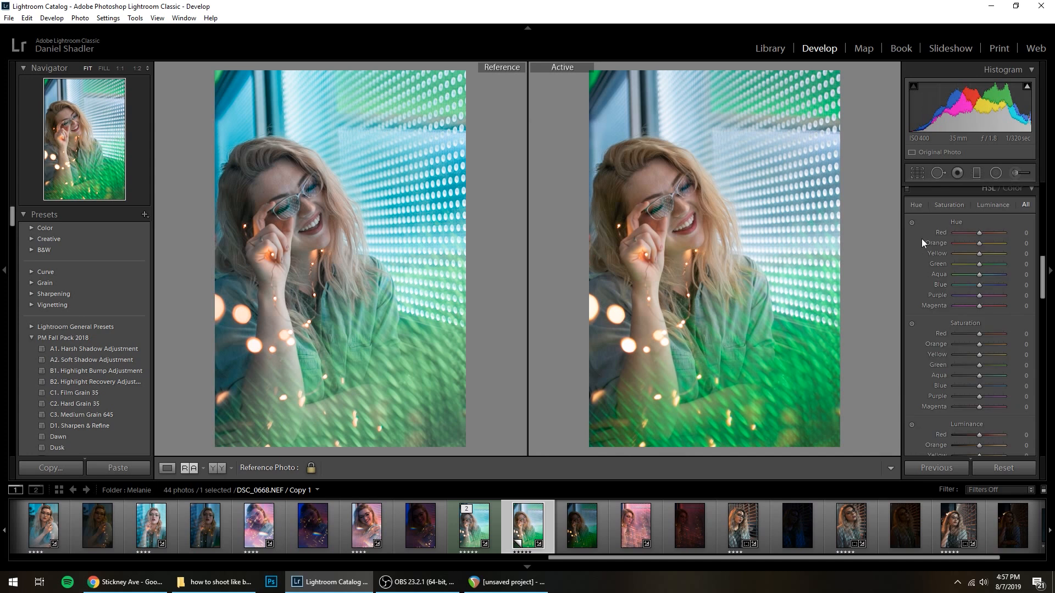
pyautogui.click(1025, 234)
pyautogui.write('15')
pyautogui.press('Return')
pyautogui.click(1022, 243)
pyautogui.write('-16')
pyautogui.press('Return')
# Set the HSL hue of yellow to -56 and of green to -38.
pyautogui.click(1022, 253)
pyautogui.write('-56')
pyautogui.press('Tab')
pyautogui.write('- 38')
pyautogui.press('Return')
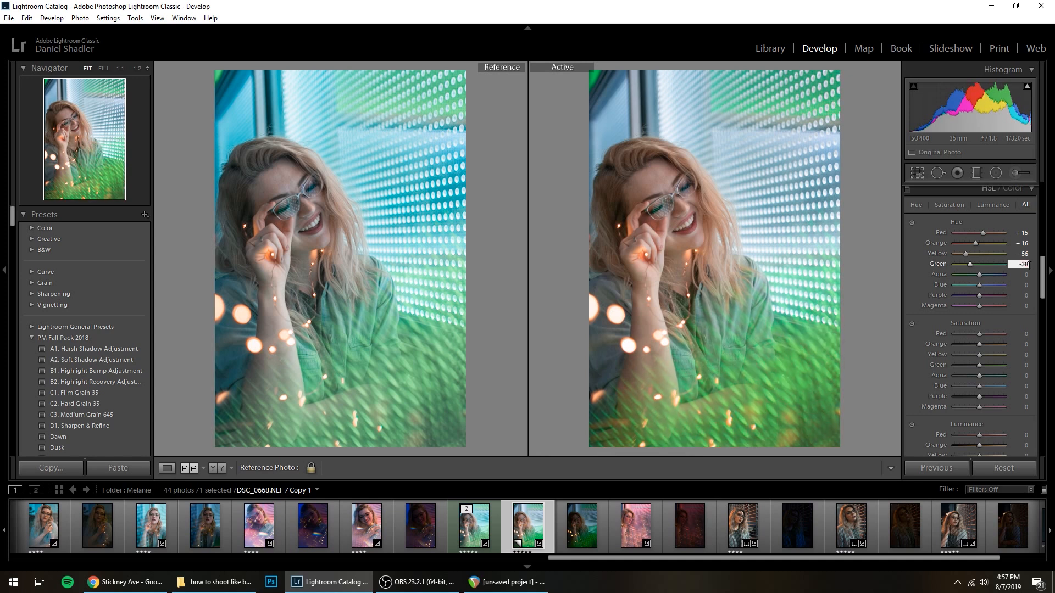
# Set the HSL hue of aqua to -49 and of blue to -15.
pyautogui.click(1022, 274)
pyautogui.write('-49')
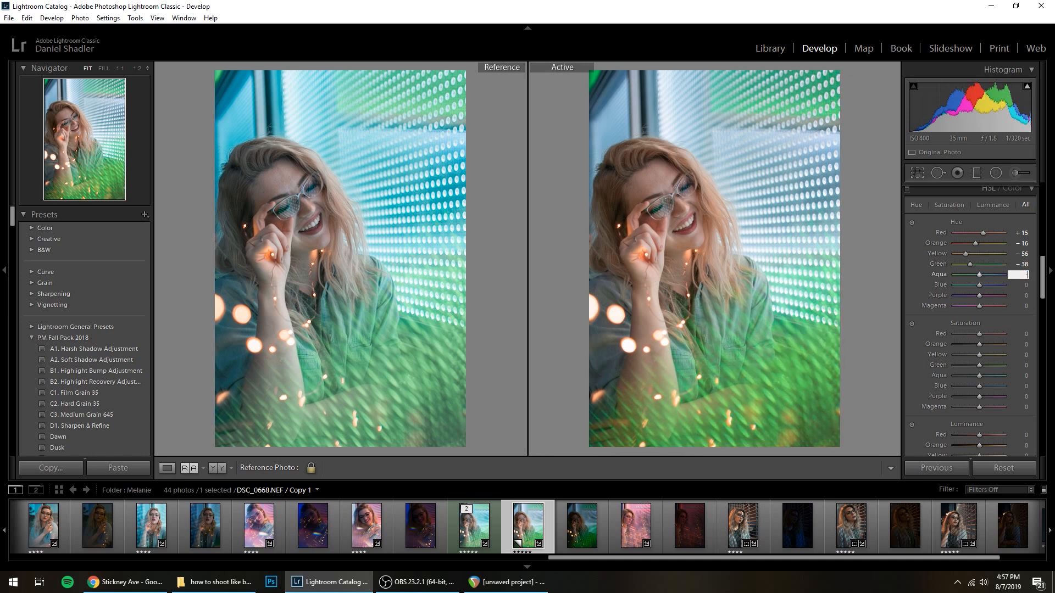
pyautogui.press('Return')
pyautogui.click(1023, 284)
pyautogui.write('-')
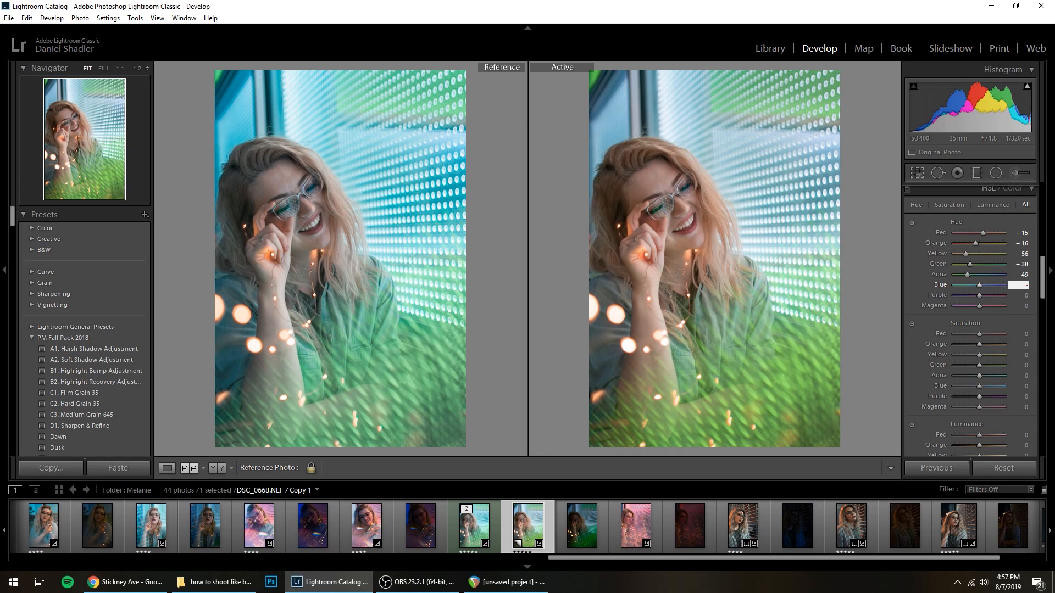
pyautogui.write('15')
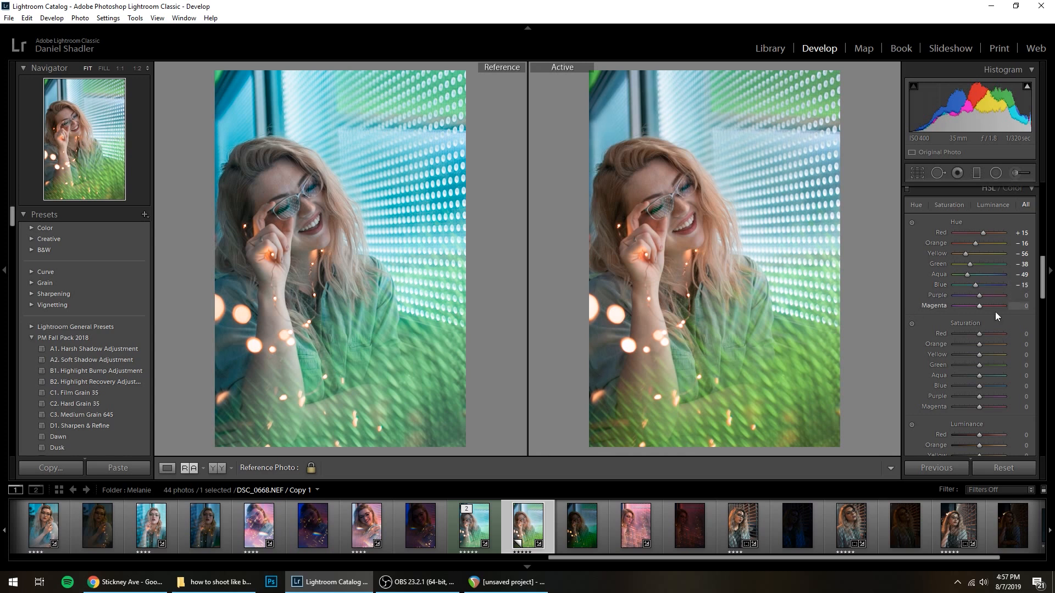
pyautogui.moveTo(971, 313)
pyautogui.mouseDown()
pyautogui.moveTo(1051, 314)
pyautogui.moveTo(963, 318)
pyautogui.mouseUp()
pyautogui.doubleClick(941, 307)
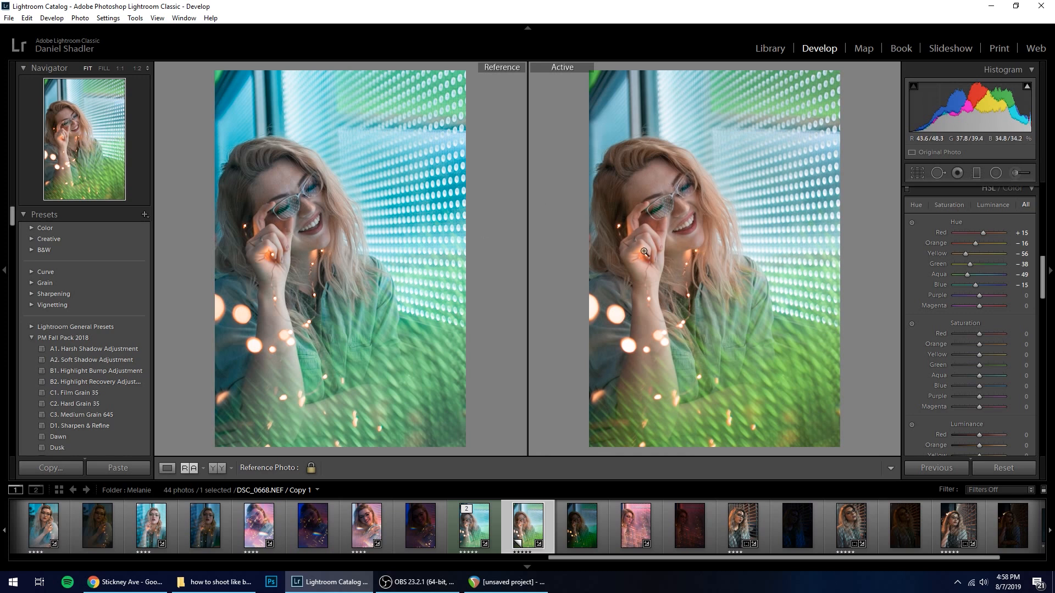
# Set the HSL saturation of red to -24 and of orange to -7.
pyautogui.scroll(-3, 962, 323)
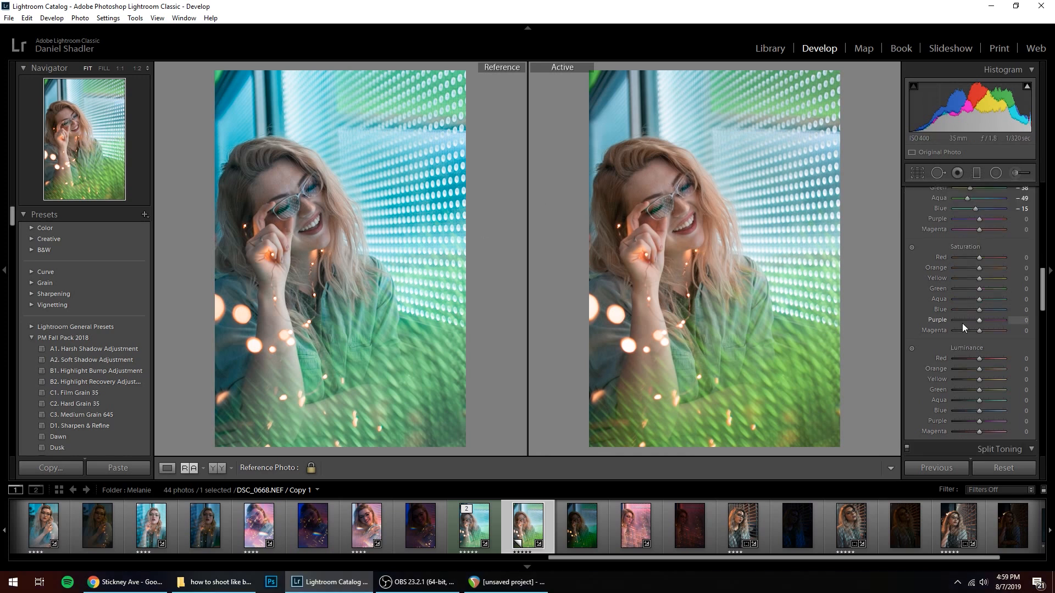
pyautogui.click(1025, 258)
pyautogui.write('-24')
pyautogui.press('Return')
pyautogui.click(1024, 269)
pyautogui.write('-7')
# Set the HSL saturation of yellow to -31 and of green to -53.
pyautogui.click(1023, 278)
pyautogui.write('-31')
pyautogui.press('Tab')
pyautogui.write('-53')
# Set the HSL saturation of aqua to +13 and of blue to -11.
pyautogui.press('Tab')
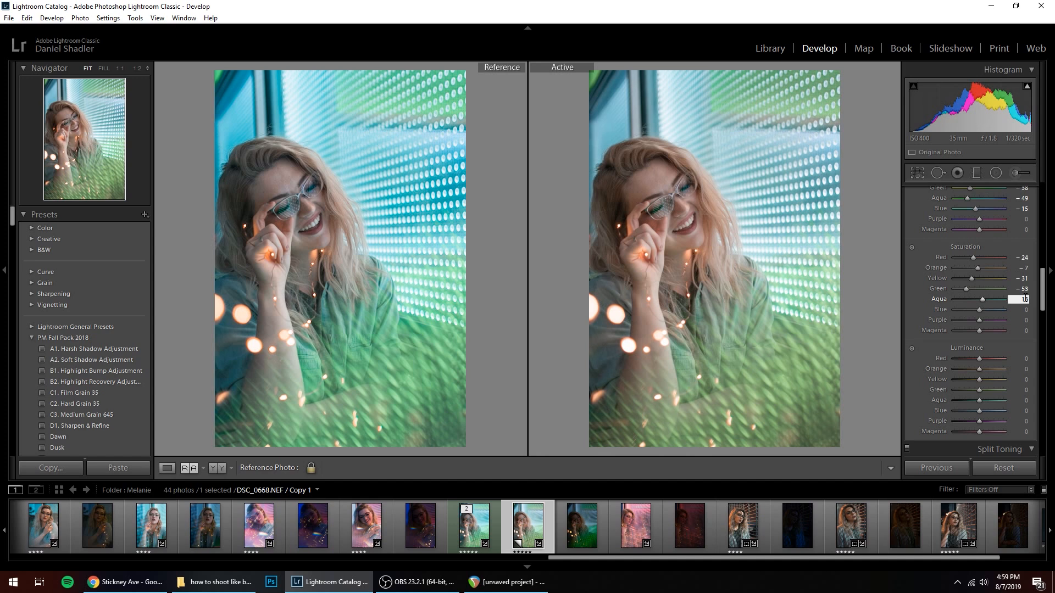
pyautogui.click(1024, 309)
pyautogui.write('-11')
pyautogui.press('Return')
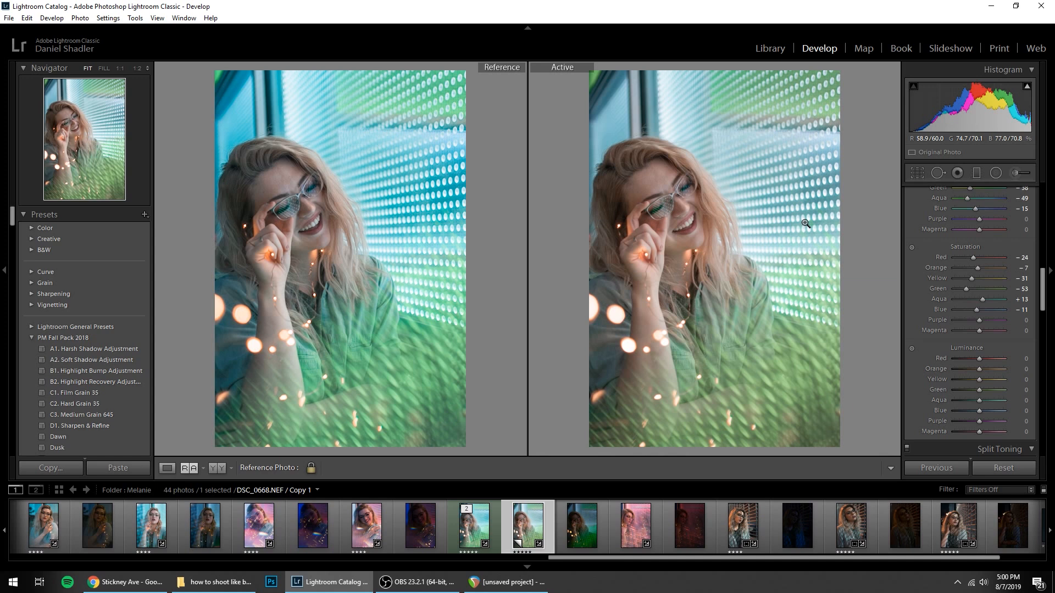
# Set the HSL luminance to -20 for red, -11 for orange and +9 for yellow.
pyautogui.click(1026, 359)
pyautogui.write('-20')
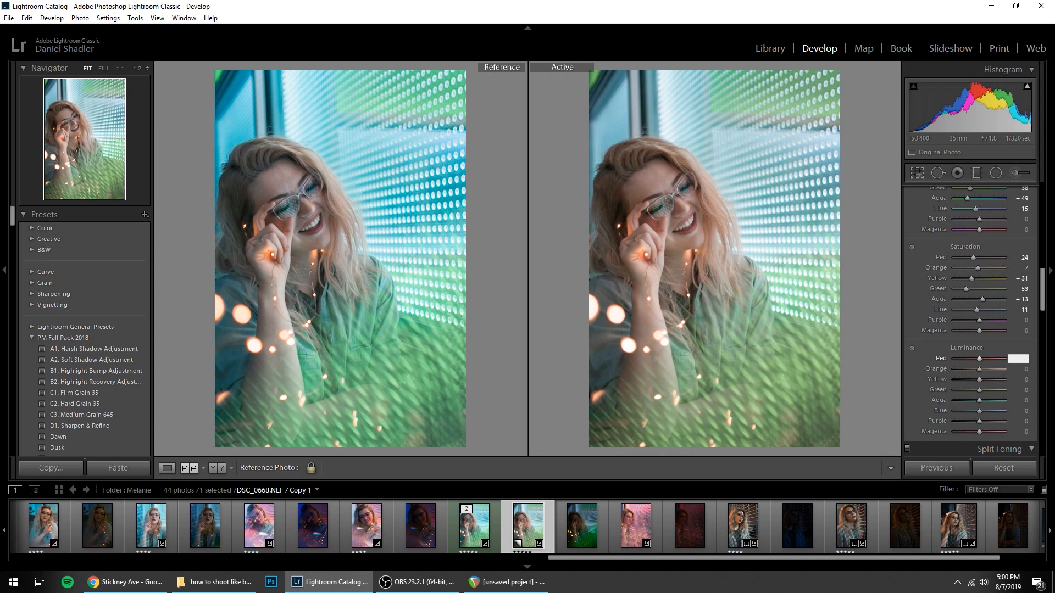
pyautogui.press('Tab')
pyautogui.write('-11')
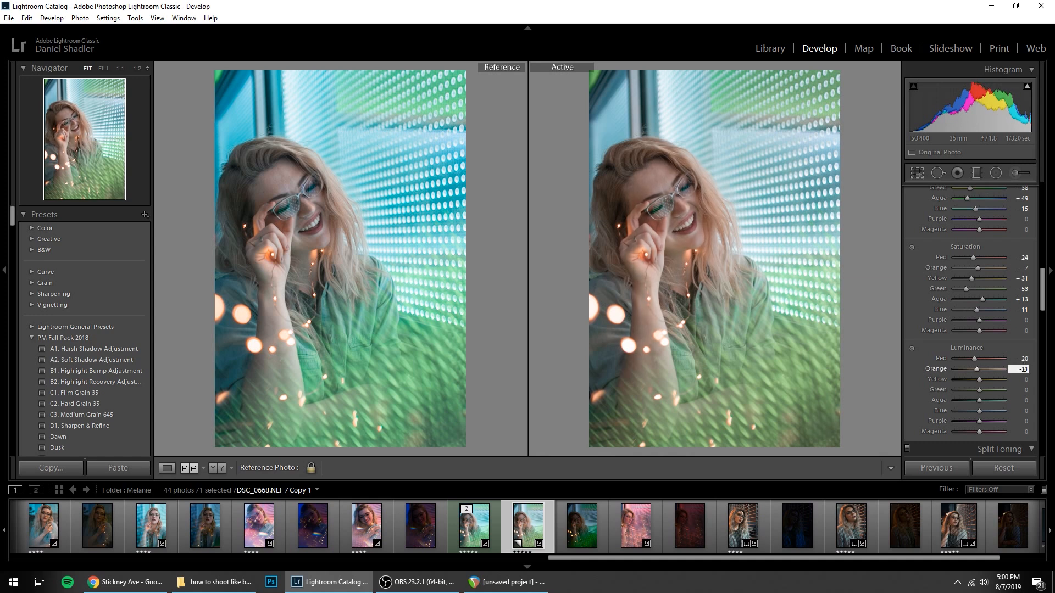
pyautogui.press('Tab')
pyautogui.write('9')
# Set the HSL luminance to -16 for green, +13 for aqua and -11 for blue.
pyautogui.press('Tab')
pyautogui.write('-16')
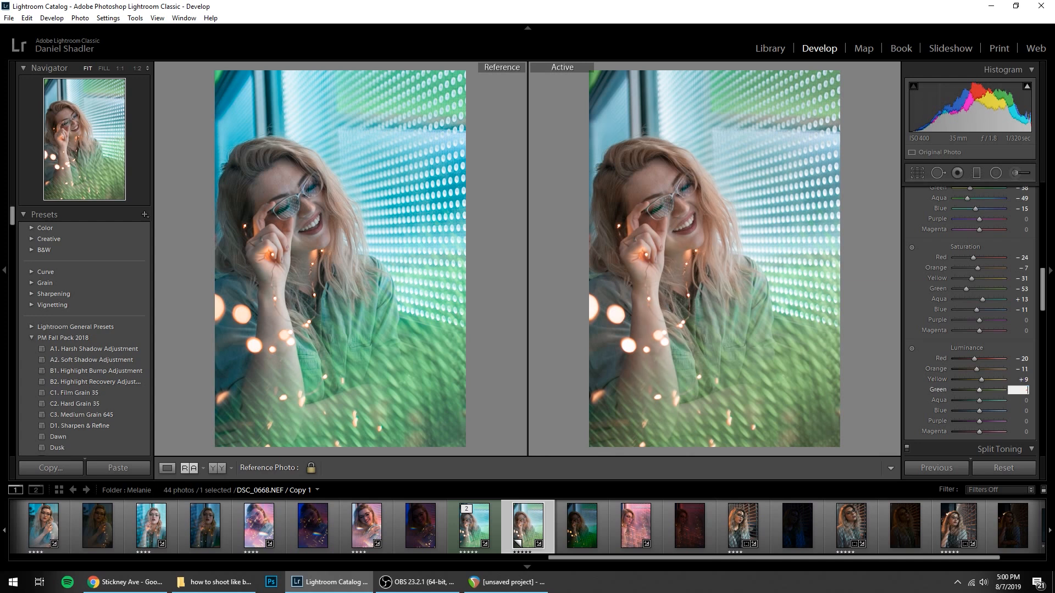
pyautogui.press('Tab')
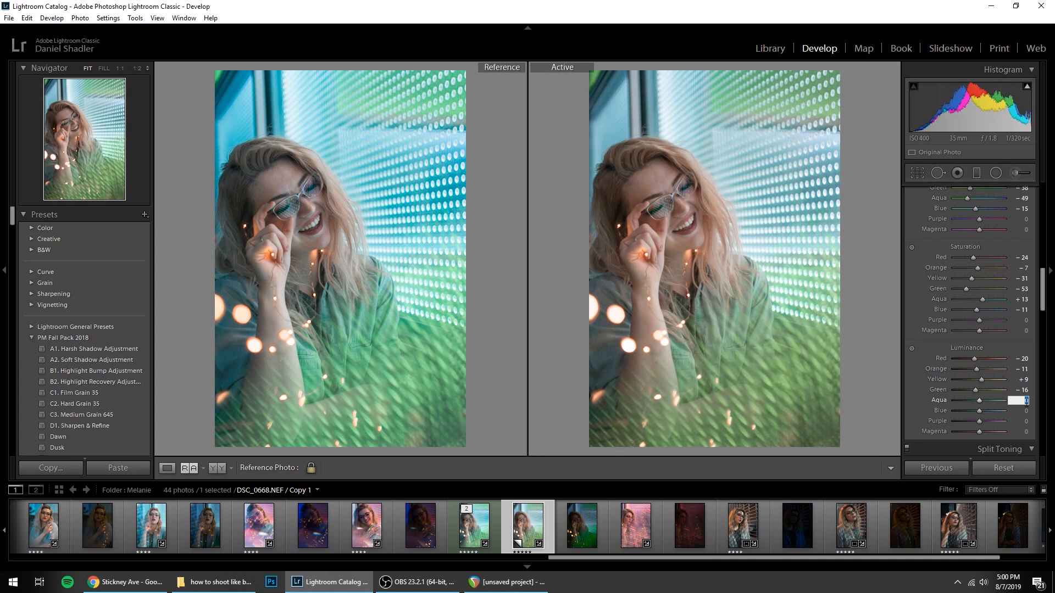
pyautogui.write('13')
pyautogui.press('Tab')
pyautogui.write('-11')
pyautogui.press('Return')
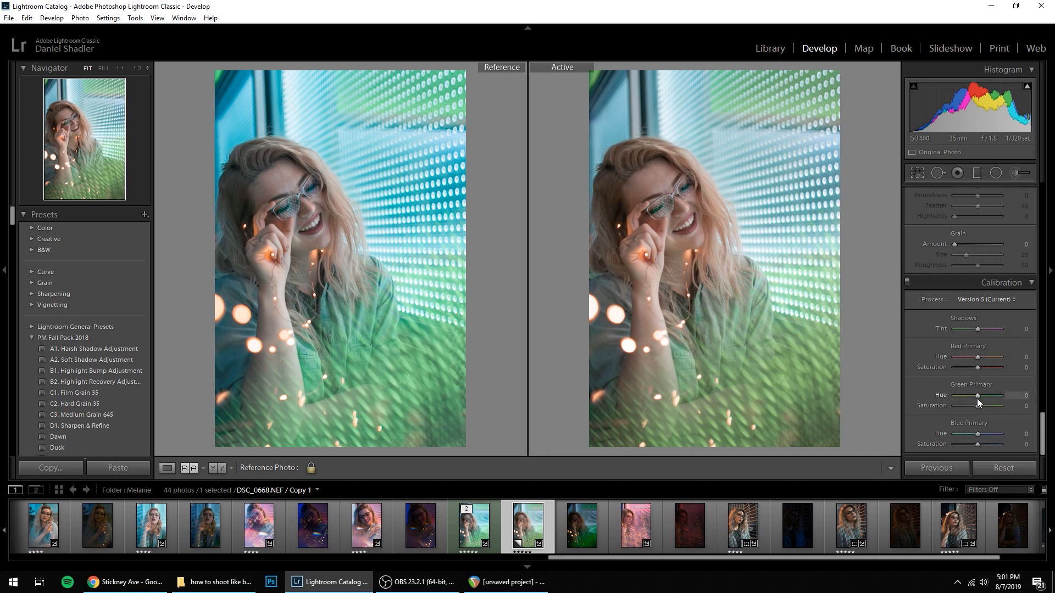
# Try a Blue Primary hue of -100 in the camera calibration and reset it to its default.
pyautogui.moveTo(977, 434); pyautogui.dragTo(925, 438)
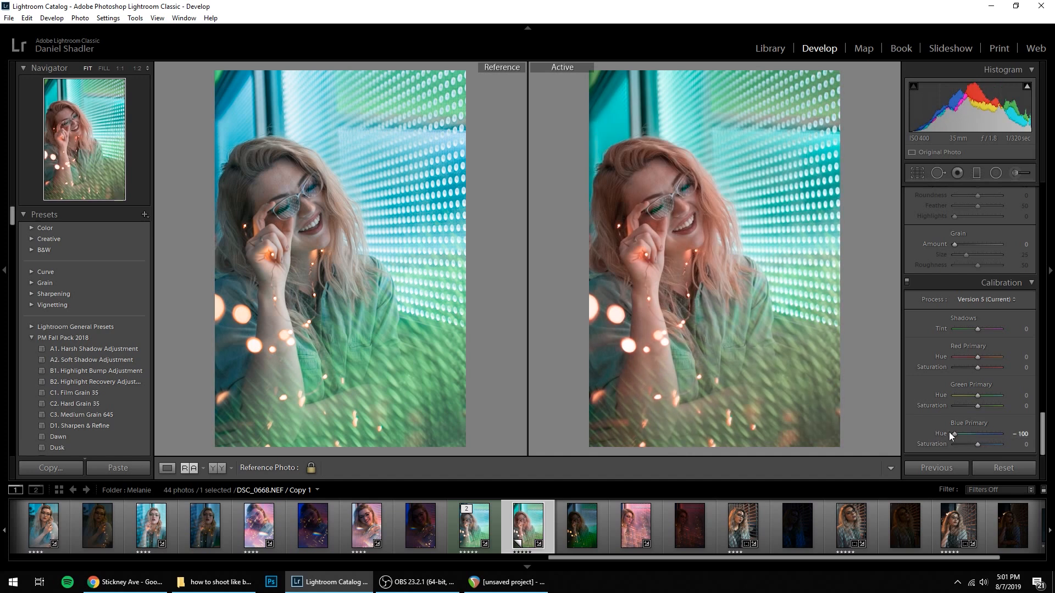
pyautogui.doubleClick(952, 435)
# Set the calibration's Red Primary hue to +29 and saturation to +24.
pyautogui.click(1023, 359)
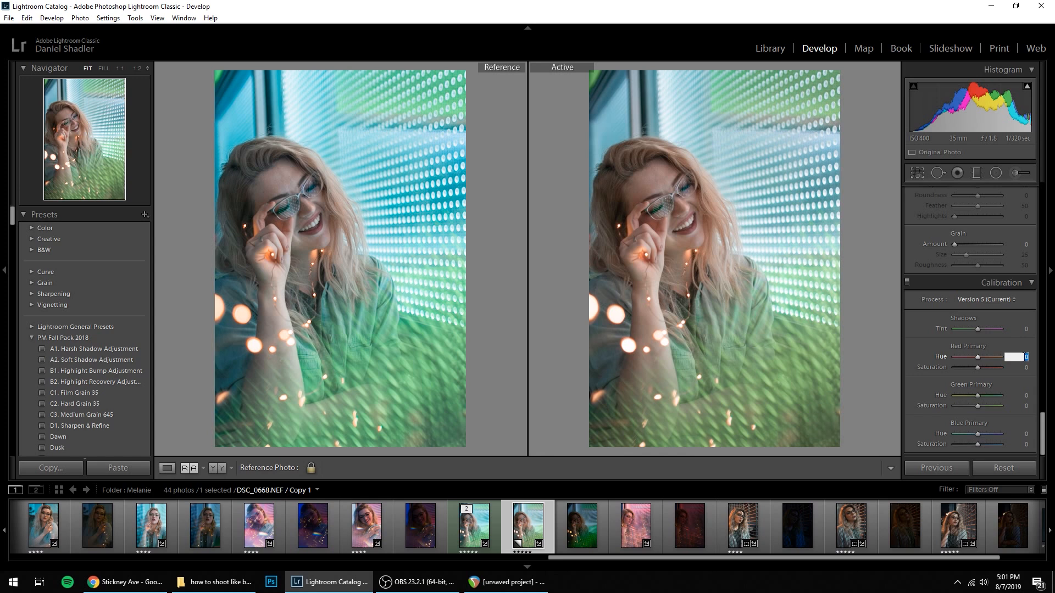
pyautogui.write('29')
pyautogui.press('Tab')
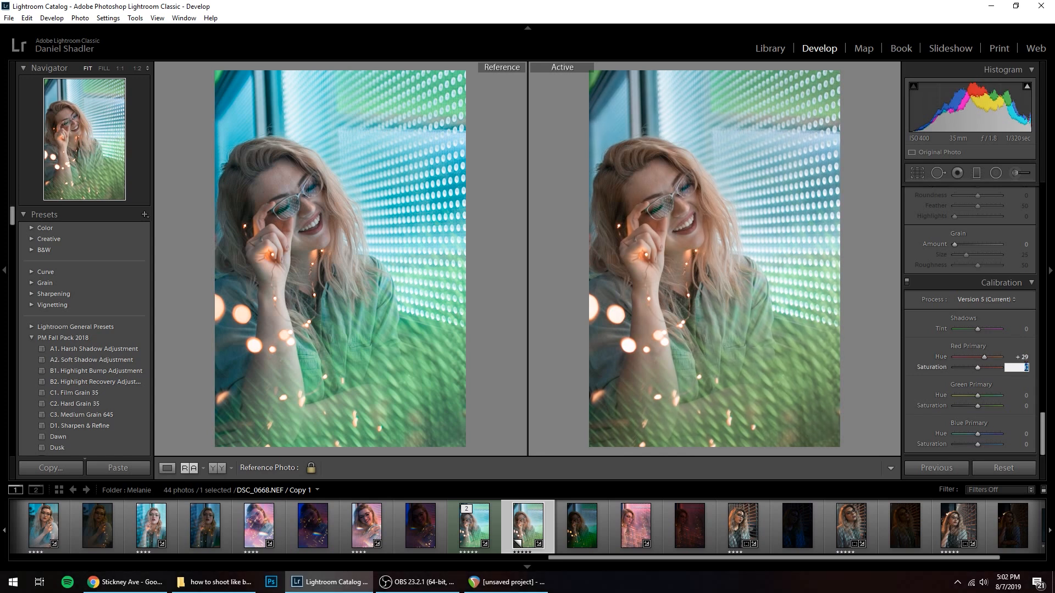
pyautogui.write('24')
# Set the calibration's Green Primary hue to +35 and saturation to -10.
pyautogui.click(1021, 394)
pyautogui.write('35')
pyautogui.click(1023, 406)
pyautogui.write('-10')
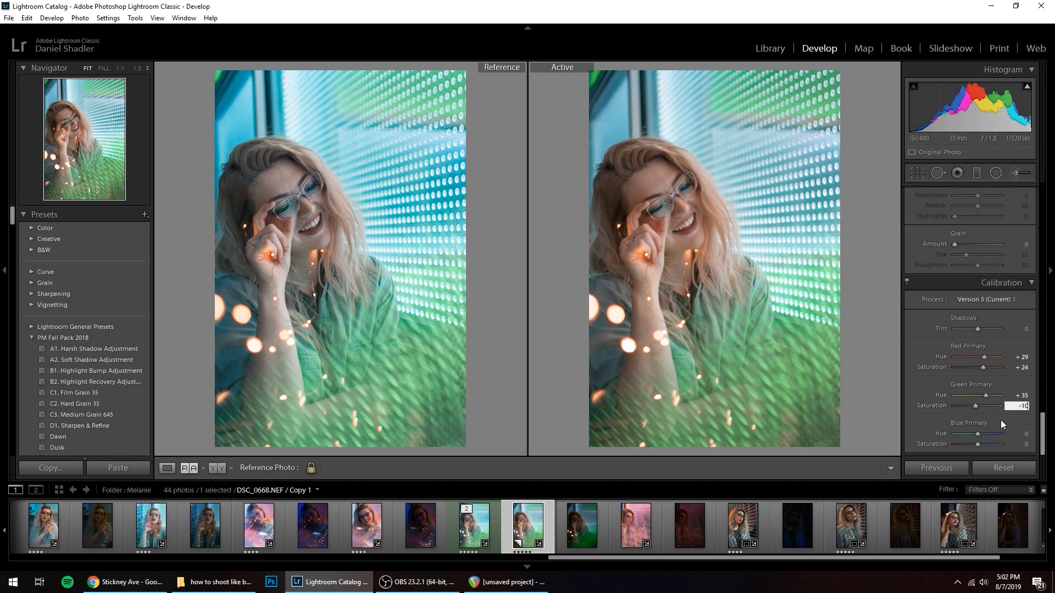
# Set the calibration's Blue Primary saturation to -10.
pyautogui.click(1024, 444)
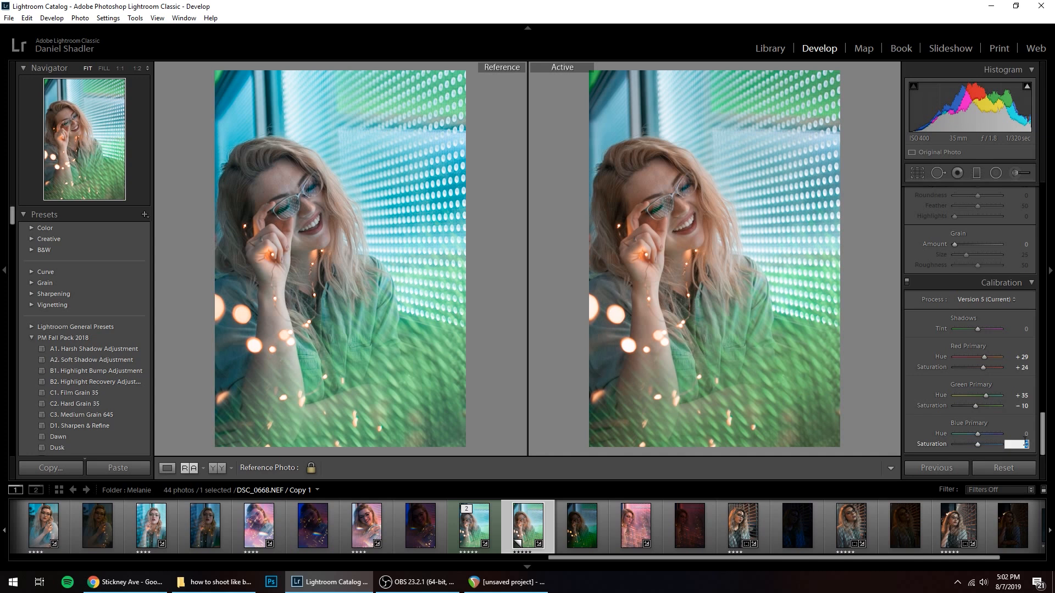
pyautogui.write('-10')
pyautogui.press('Return')
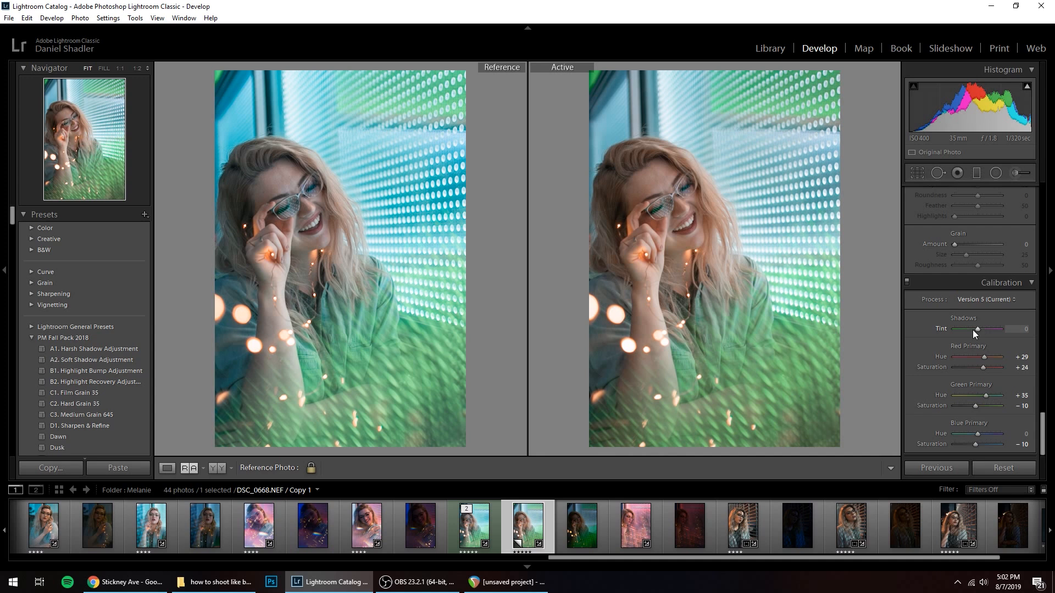
# Set the split toning highlights to hue 39 and saturation 4.
pyautogui.scroll(10, 965, 261)
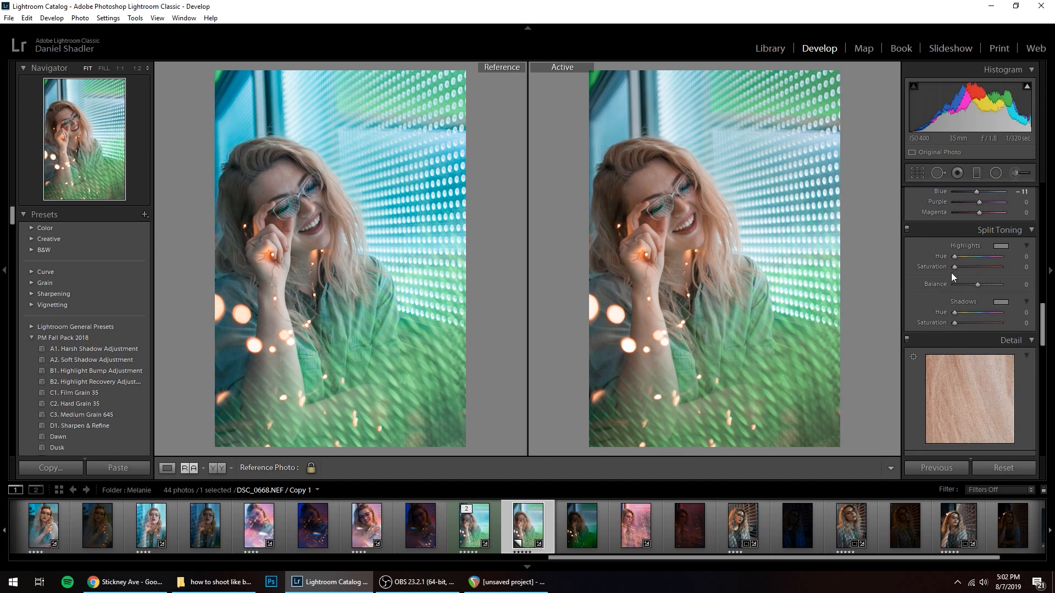
pyautogui.click(1022, 257)
pyautogui.write('35')
pyautogui.click(1026, 267)
pyautogui.write('4')
# Set the split toning shadows to hue 215 and saturation 12.
pyautogui.click(1026, 312)
pyautogui.write('215')
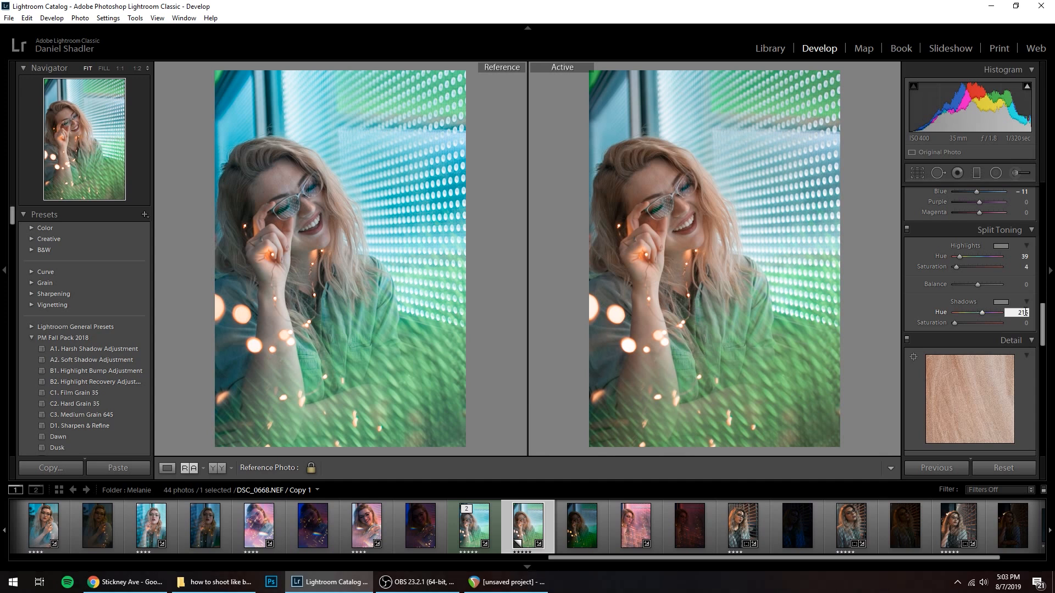
pyautogui.click(1025, 323)
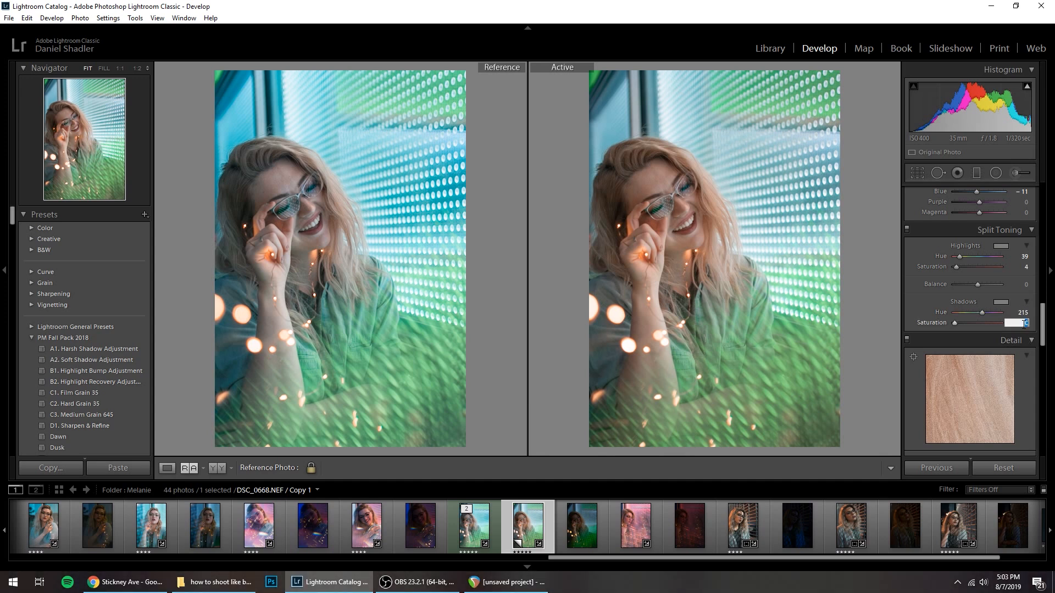
pyautogui.write('12')
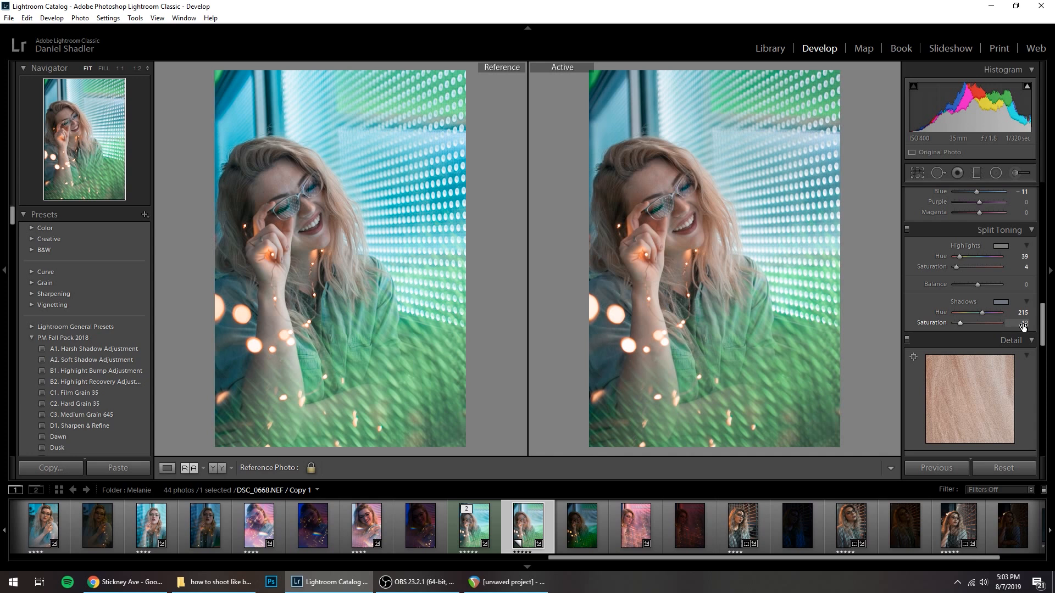
pyautogui.press('Return')
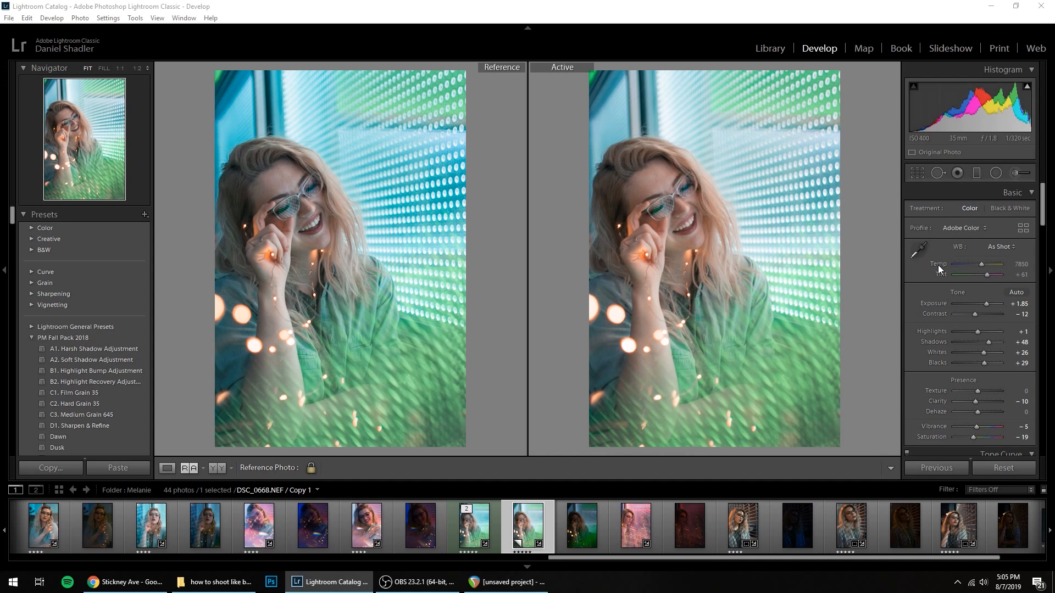
# Set the white balance temperature to 6524 and the tint to +43.
pyautogui.scroll(-10, 938, 265)
pyautogui.scroll(-8, 939, 391)
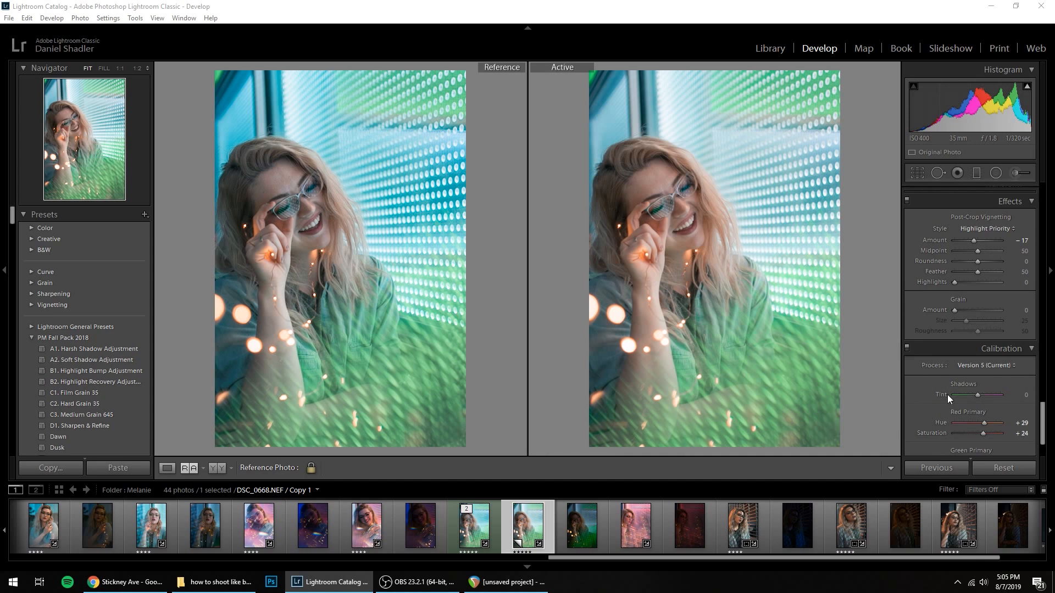
pyautogui.scroll(18, 959, 416)
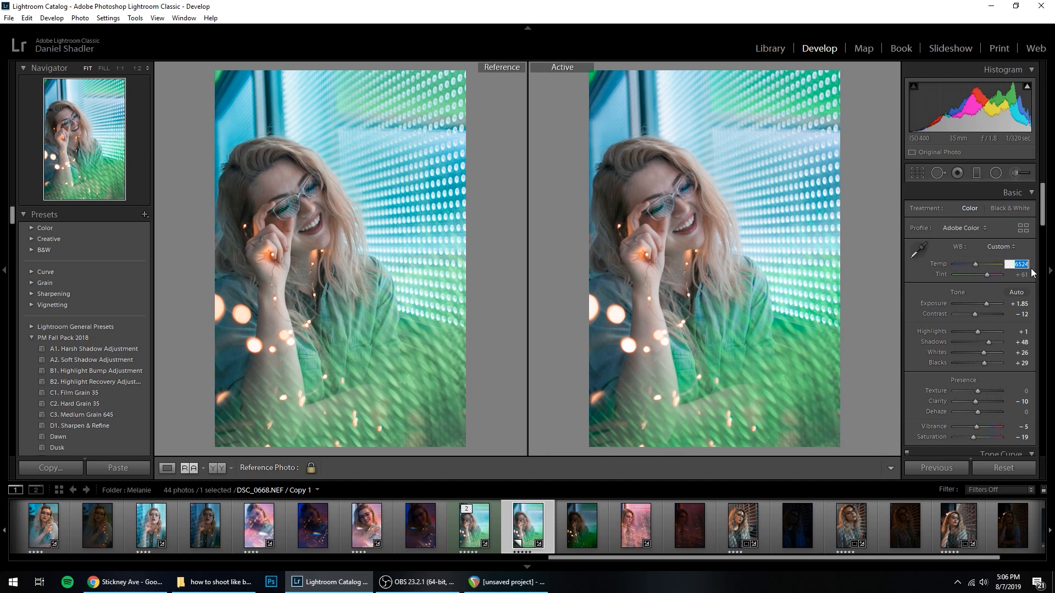
pyautogui.click(1021, 265)
pyautogui.press('Tab')
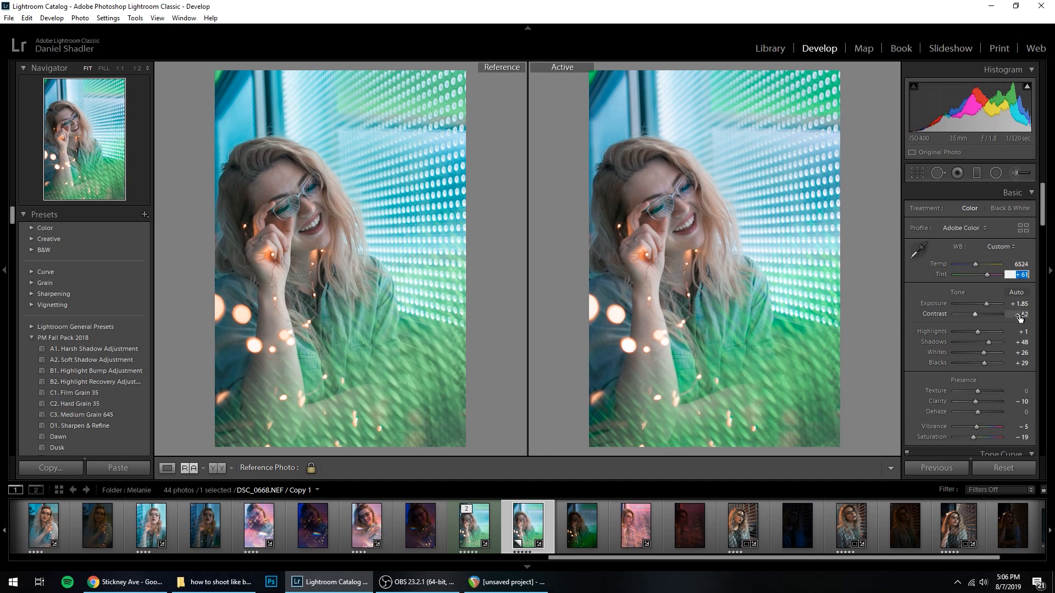
pyautogui.write('43')
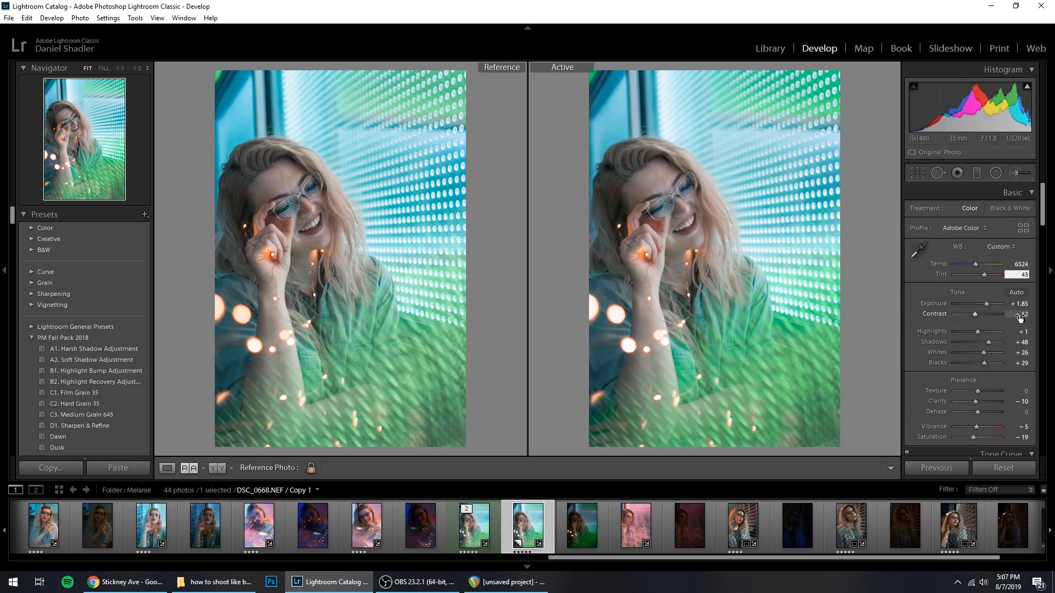
pyautogui.press('Return')
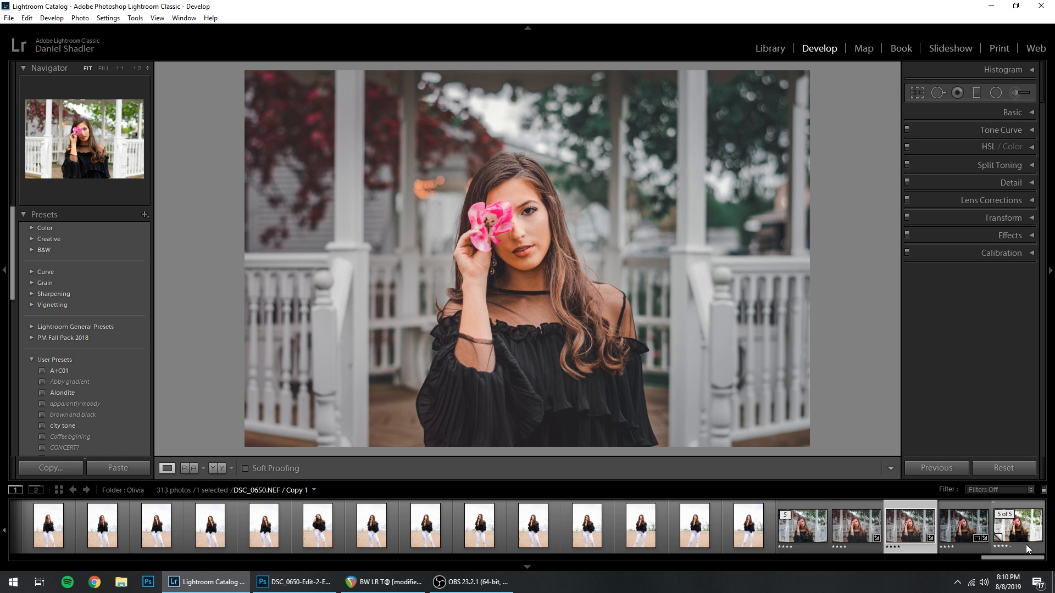
# Compare the unedited gazebo portrait with its edited version.
pyautogui.click(1026, 545)
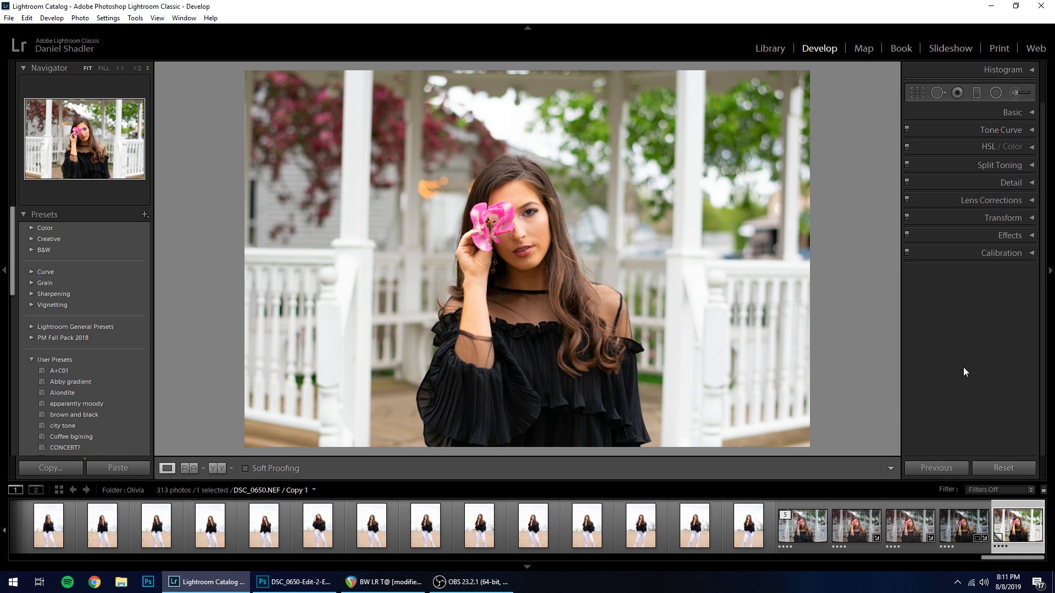
pyautogui.click(971, 526)
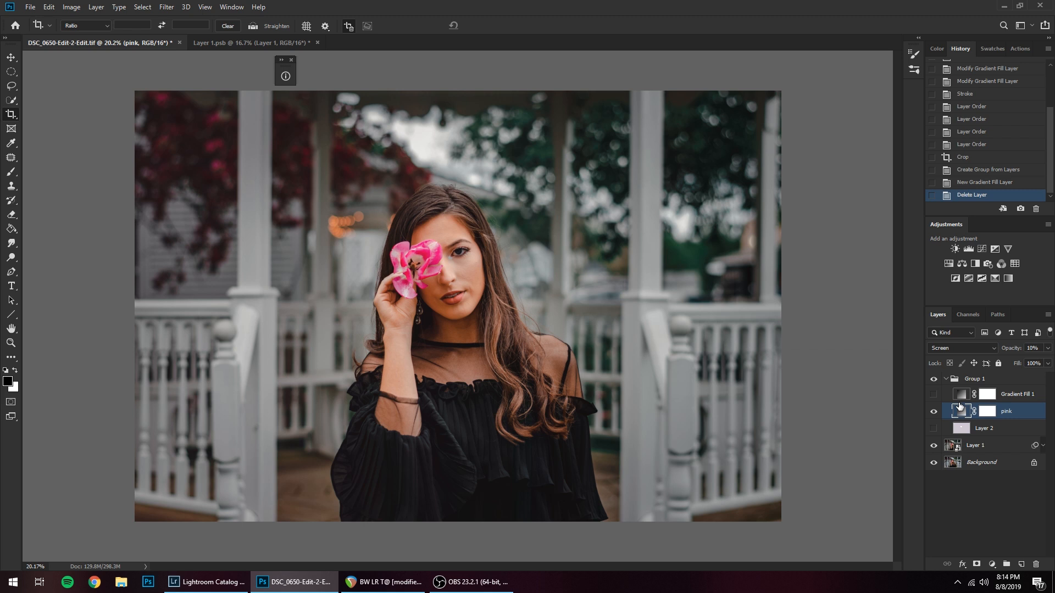
# Examine the pink gradient fill layer's settings and the colour of its gradient stop.
pyautogui.click(992, 565)
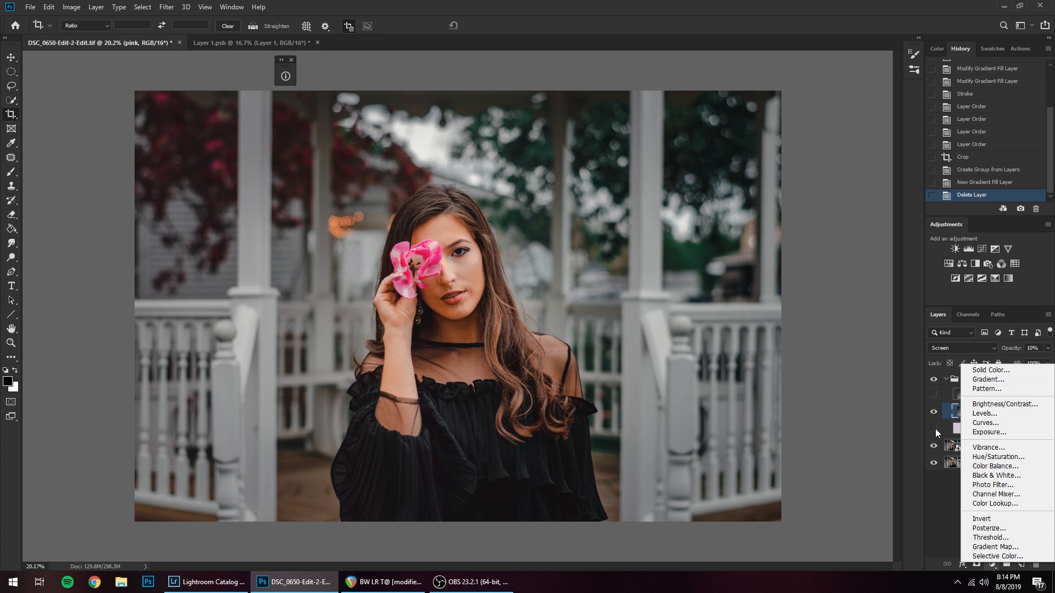
pyautogui.click(987, 379)
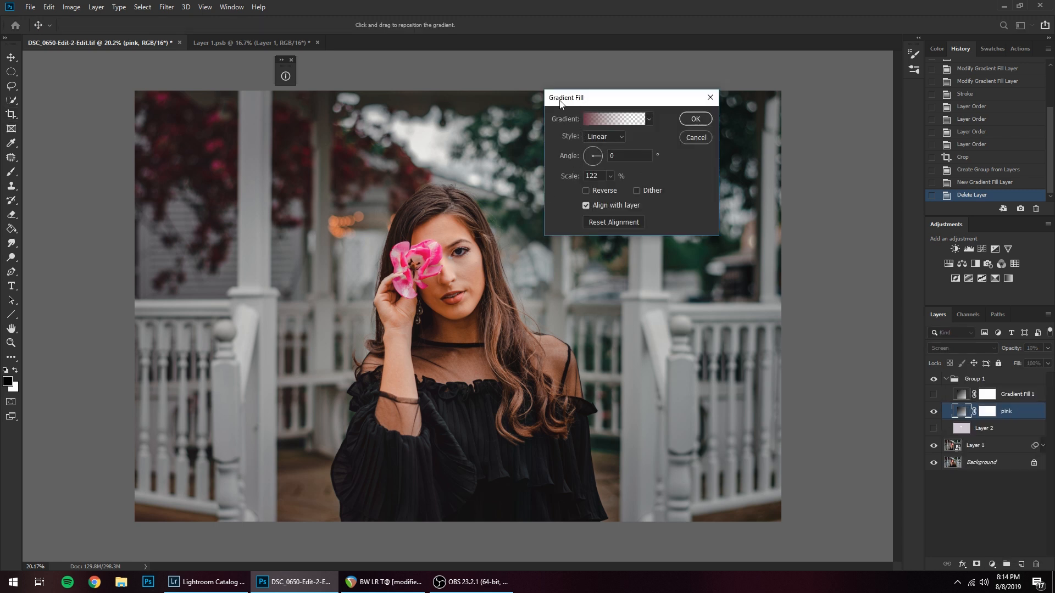
pyautogui.click(602, 121)
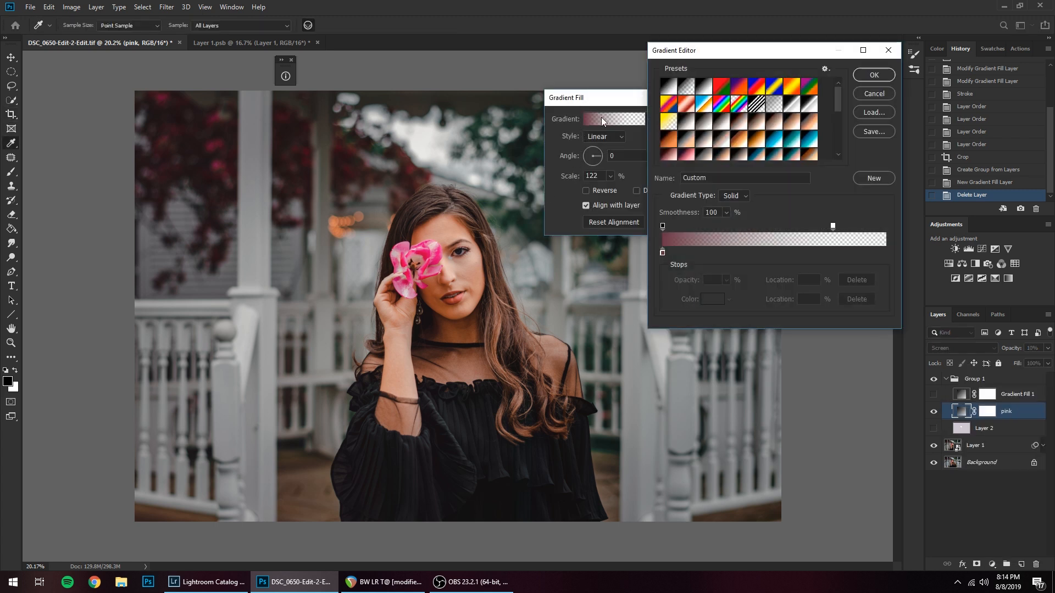
pyautogui.click(663, 253)
pyautogui.doubleClick(663, 253)
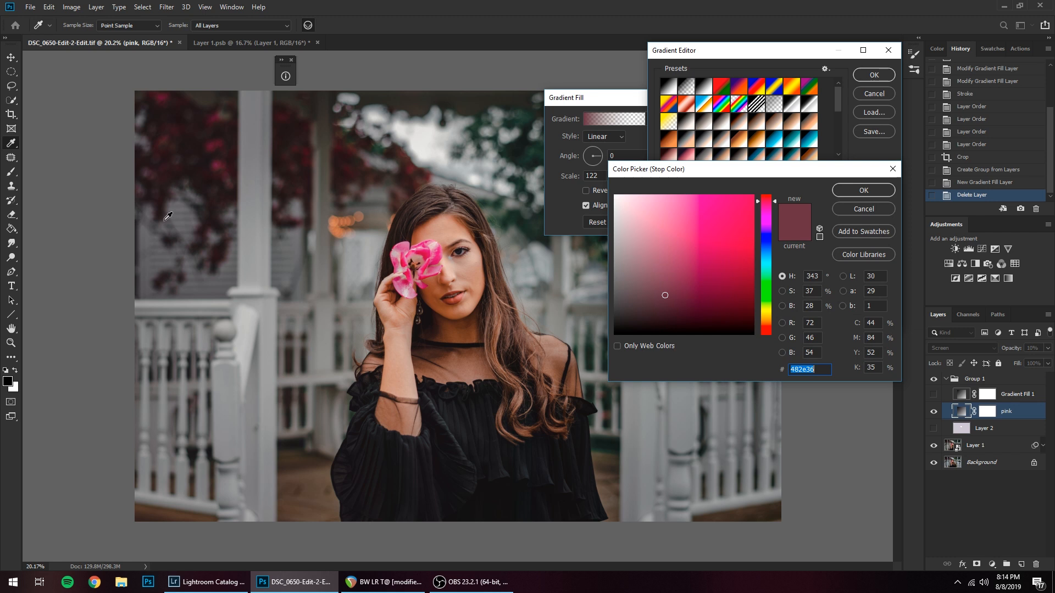
pyautogui.press('Escape')
pyautogui.press('Escape')
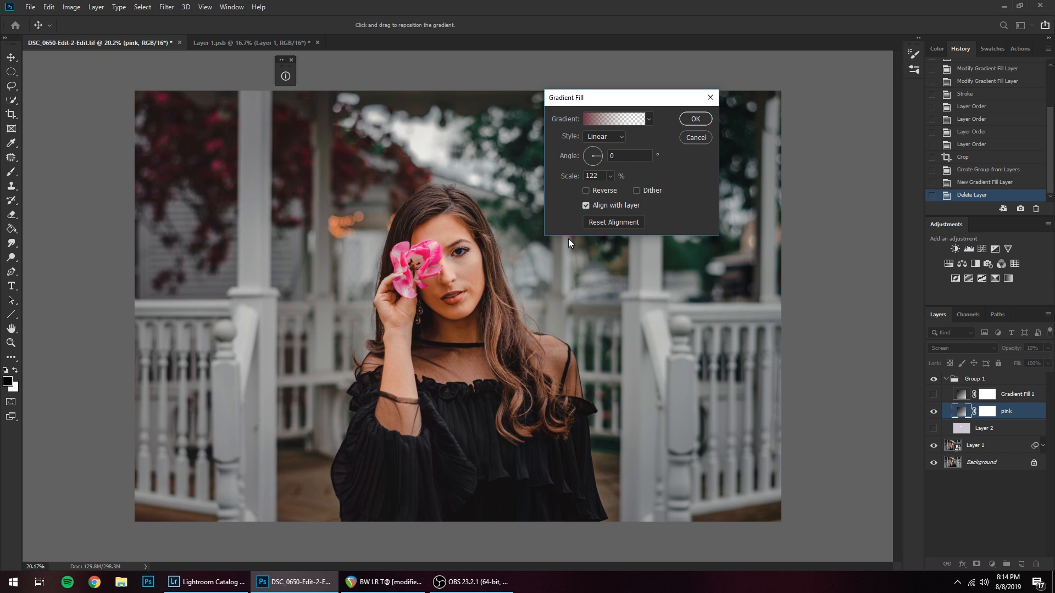
pyautogui.click(694, 121)
# Set the pink layer's blend mode to Normal and its opacity to 100%.
pyautogui.hotkey('shift', 'alt', 'n')
pyautogui.click(1047, 348)
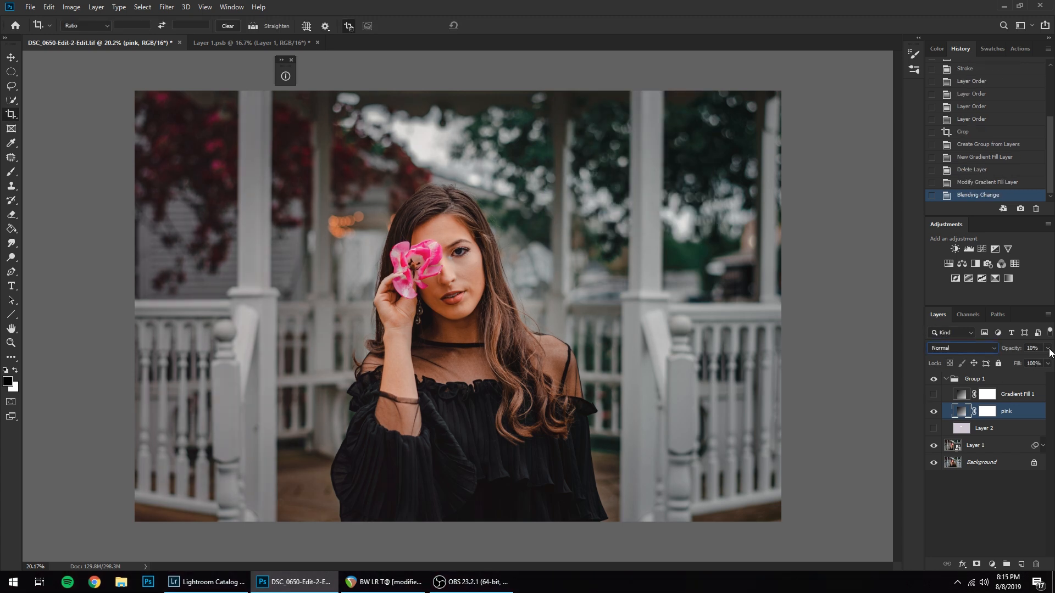
pyautogui.moveTo(1042, 366); pyautogui.dragTo(1044, 365)
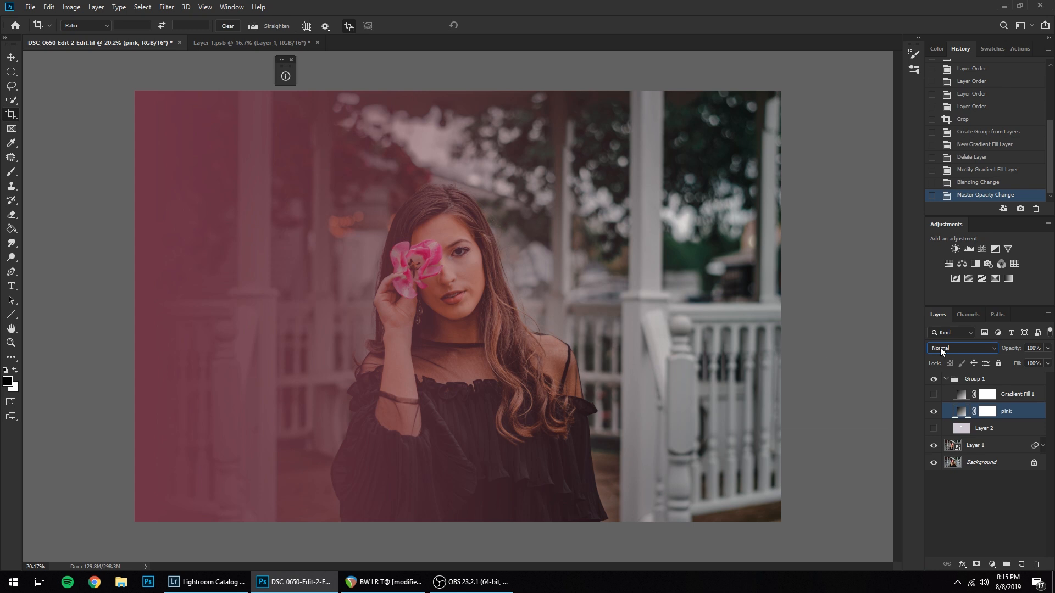
# Set the pink layer's blend mode to Screen and its opacity to 10%, and deselect the layer.
pyautogui.click(941, 347)
pyautogui.click(945, 377)
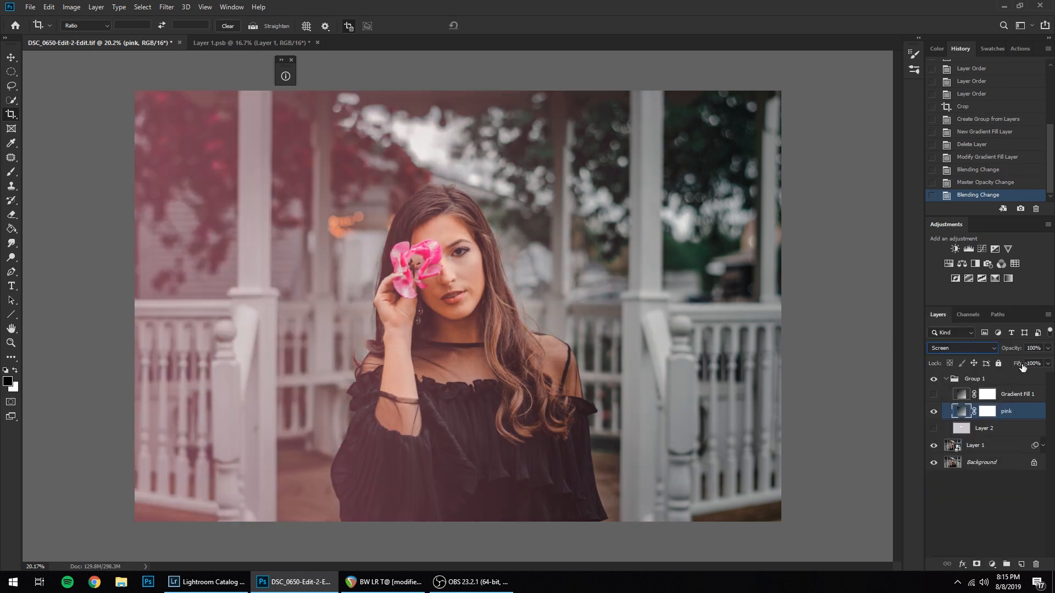
pyautogui.click(1048, 347)
pyautogui.click(1010, 361)
pyautogui.moveTo(1008, 361); pyautogui.dragTo(1004, 361)
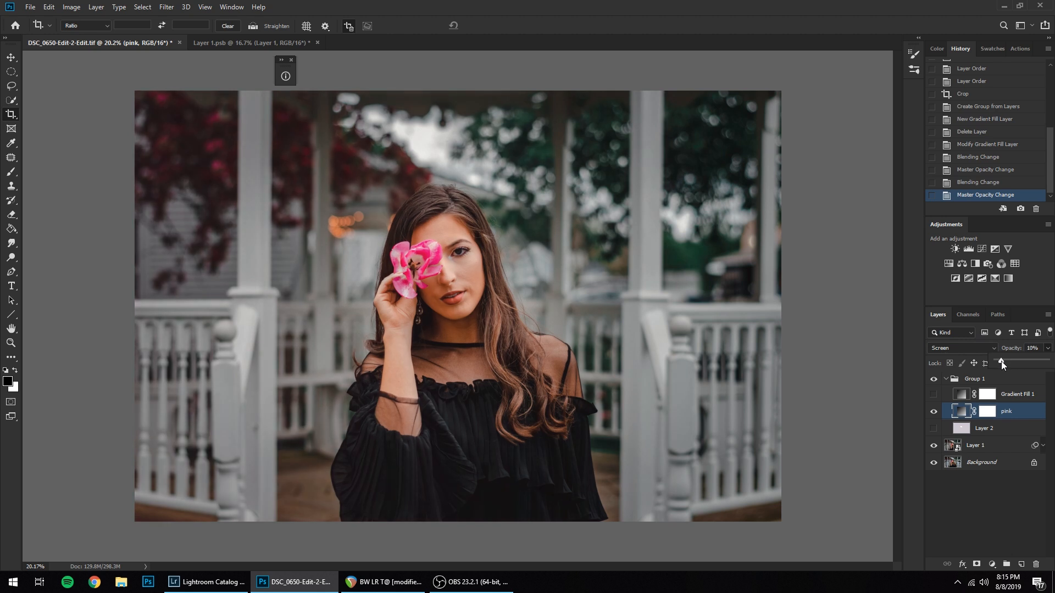
pyautogui.click(990, 499)
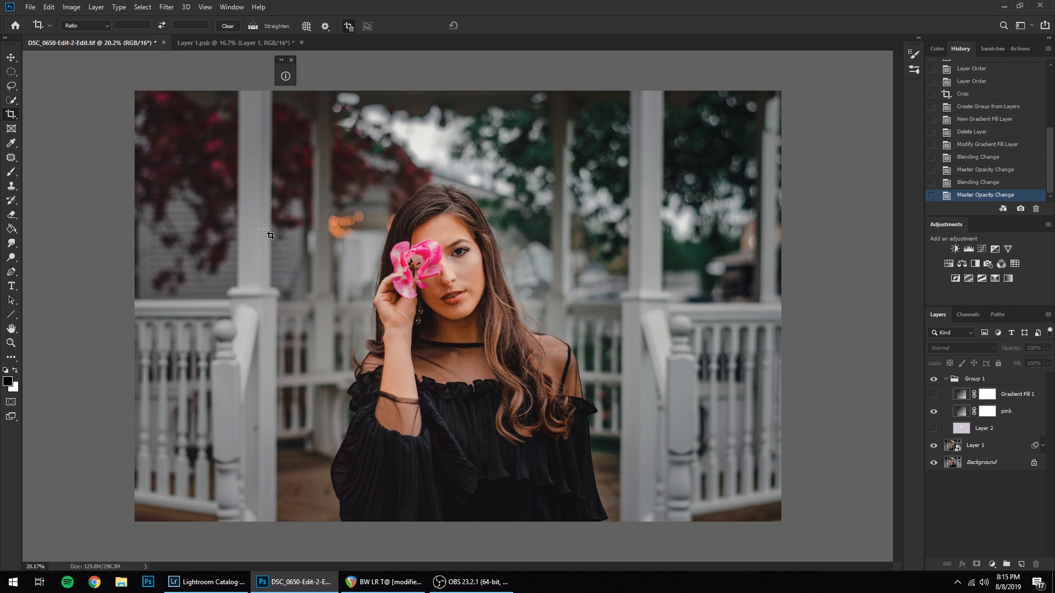
# Show the Gradient Fill 1 layer and review its gradient, angle and scale settings.
pyautogui.click(934, 394)
pyautogui.doubleClick(968, 400)
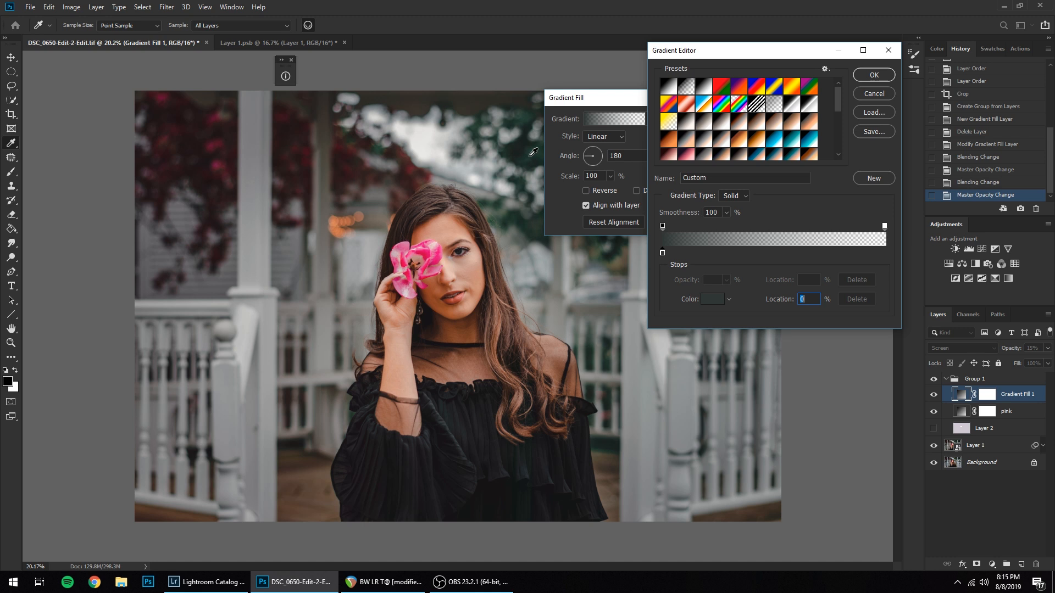
pyautogui.click(858, 75)
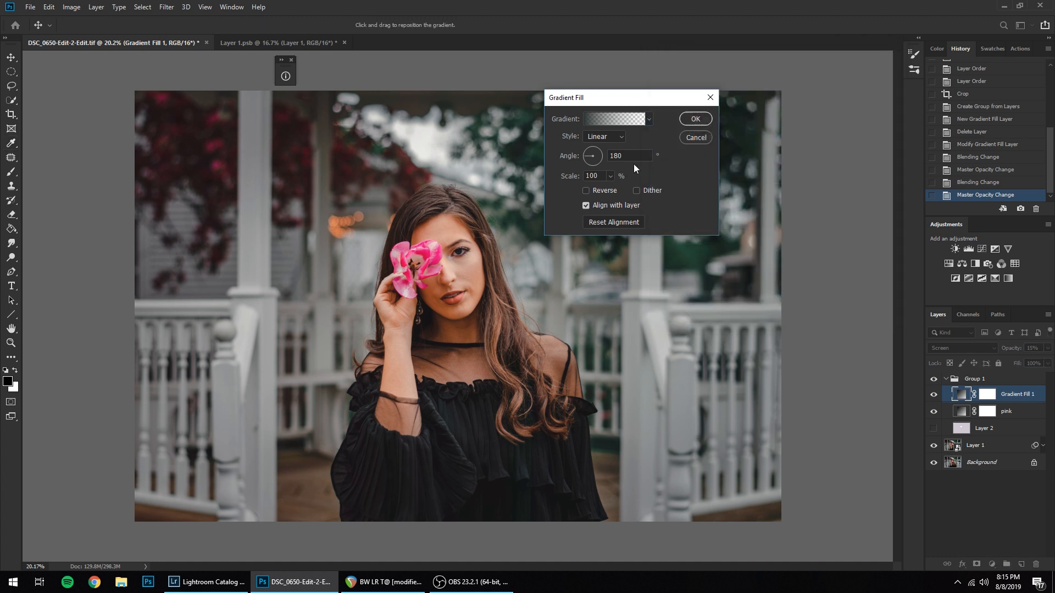
pyautogui.doubleClick(599, 175)
pyautogui.click(695, 119)
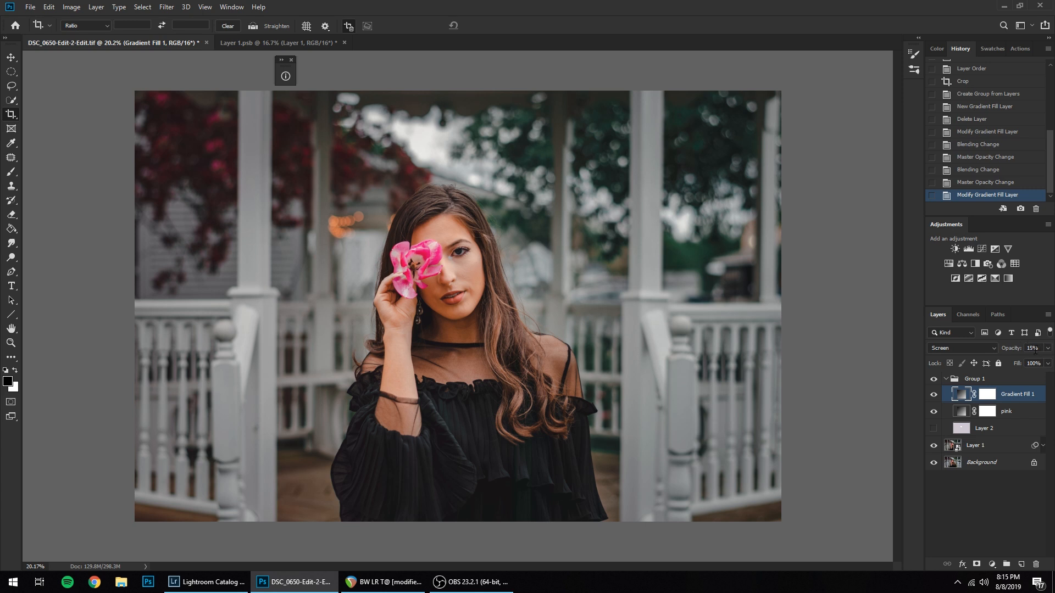
# Try the Color blend mode on Gradient Fill 1 and return it to Screen.
pyautogui.click(984, 346)
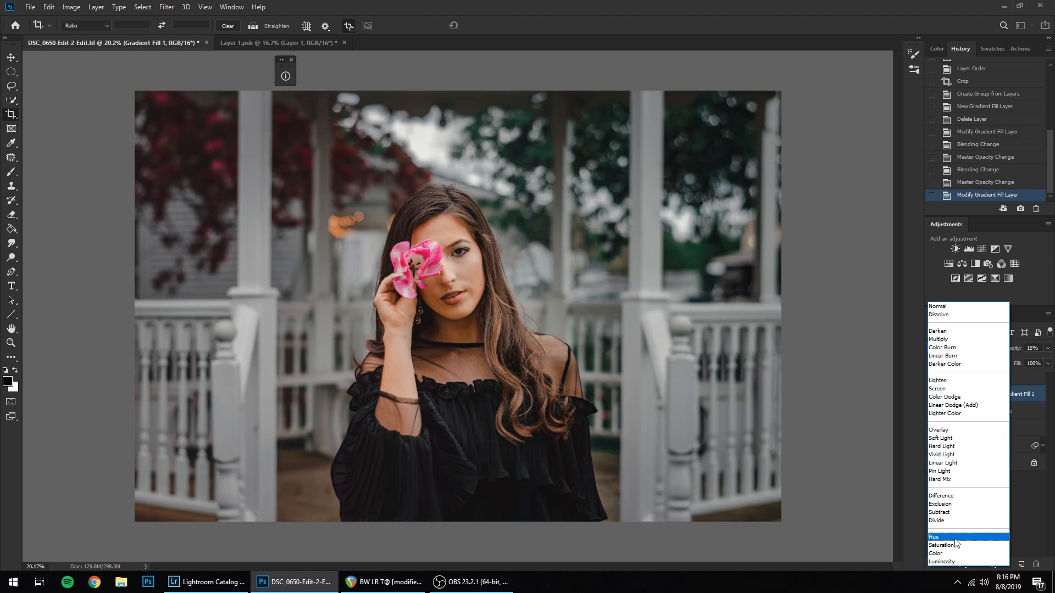
pyautogui.click(955, 553)
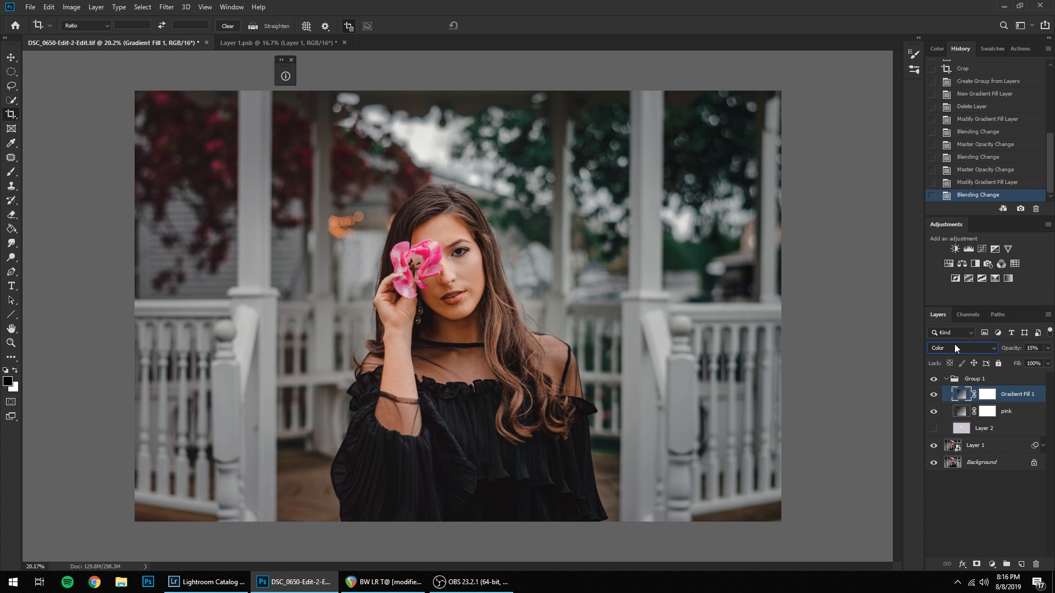
pyautogui.click(954, 344)
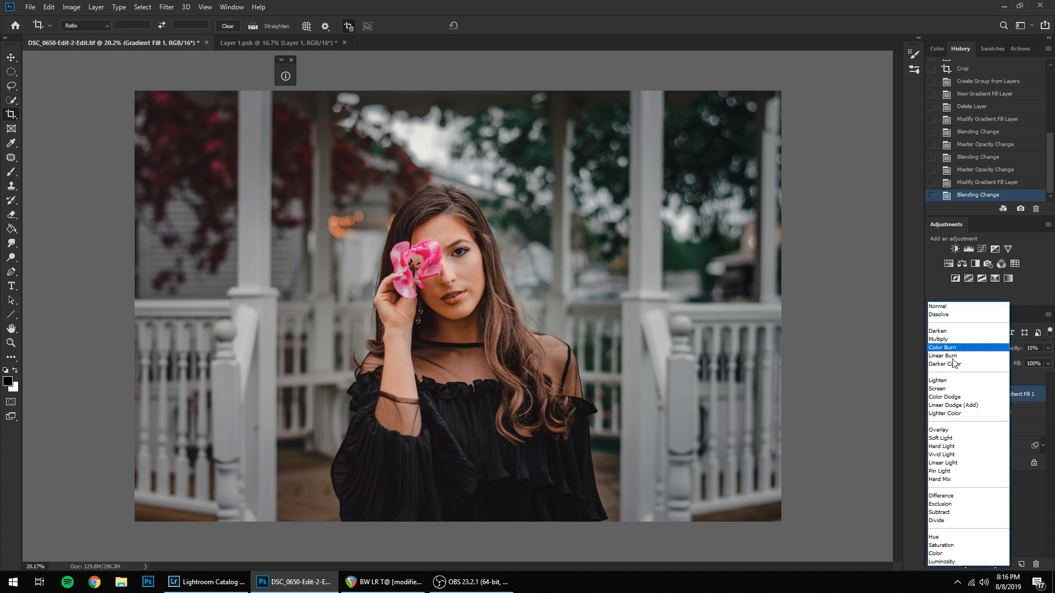
pyautogui.click(955, 390)
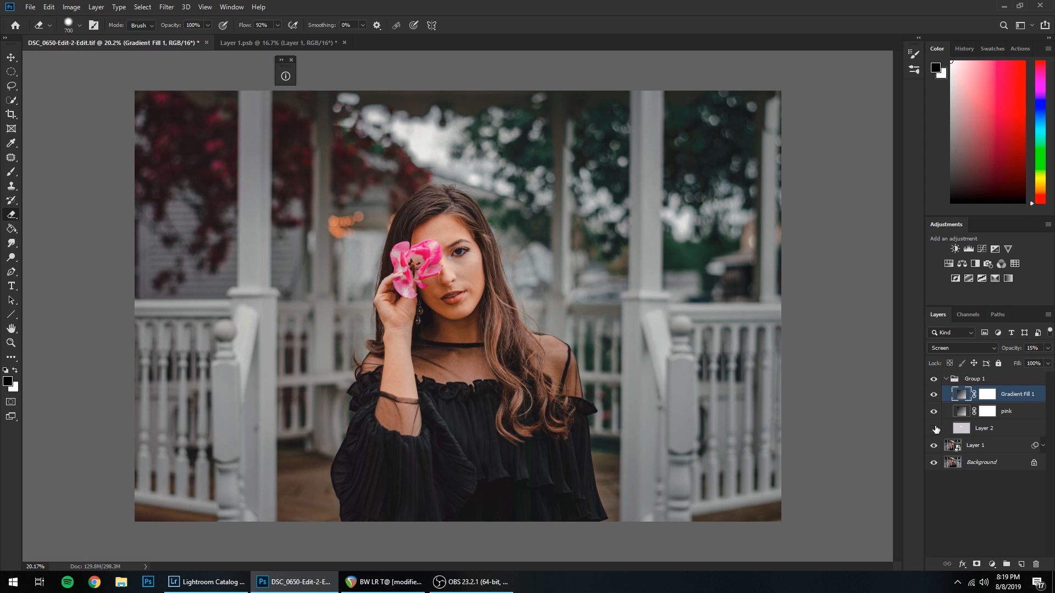
# Preview Layer 2's effect on the photo and select the layer to check its settings.
pyautogui.click(934, 428)
pyautogui.click(999, 431)
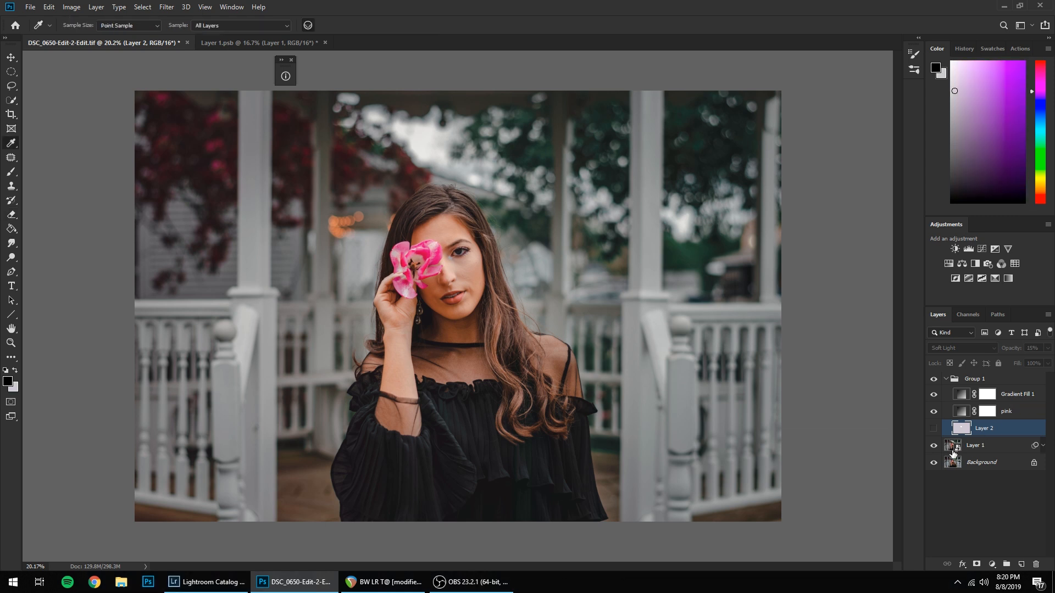
# Add a new layer above Gradient Fill 1 and fill it with a pale lilac colour.
pyautogui.click(1010, 401)
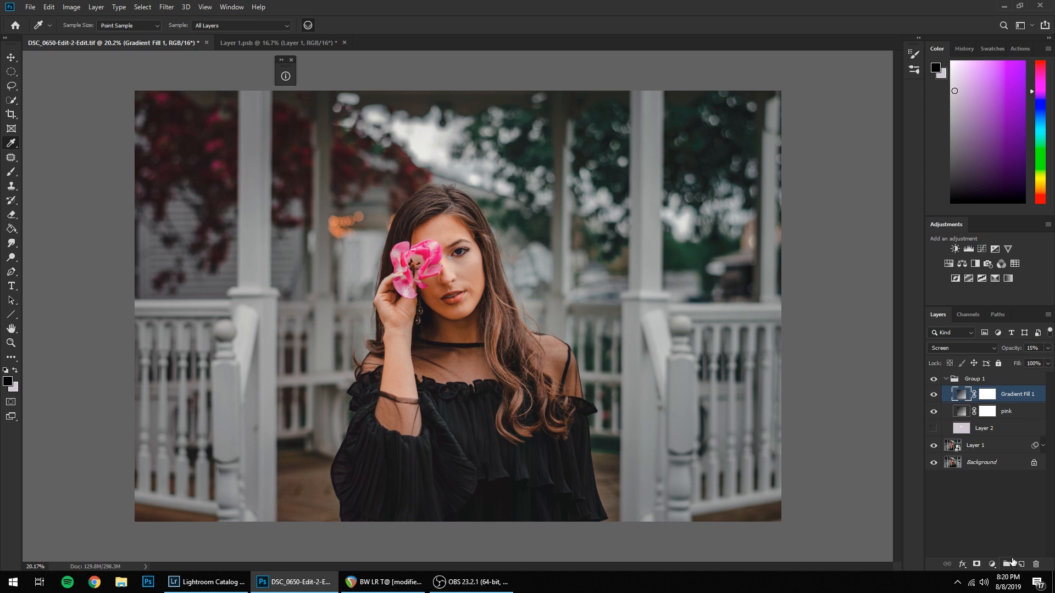
pyautogui.click(1021, 564)
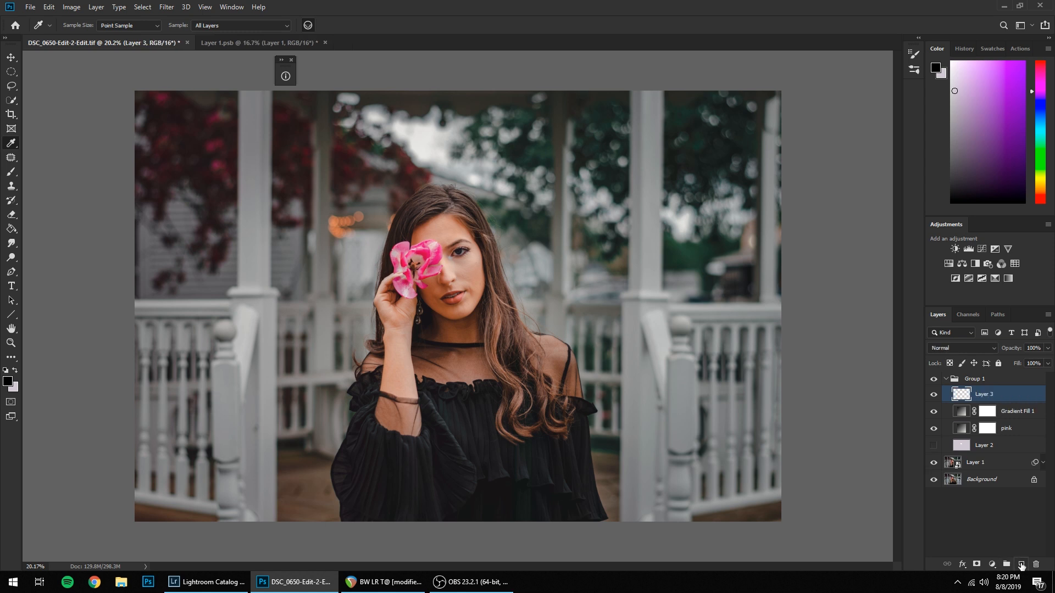
pyautogui.click(12, 228)
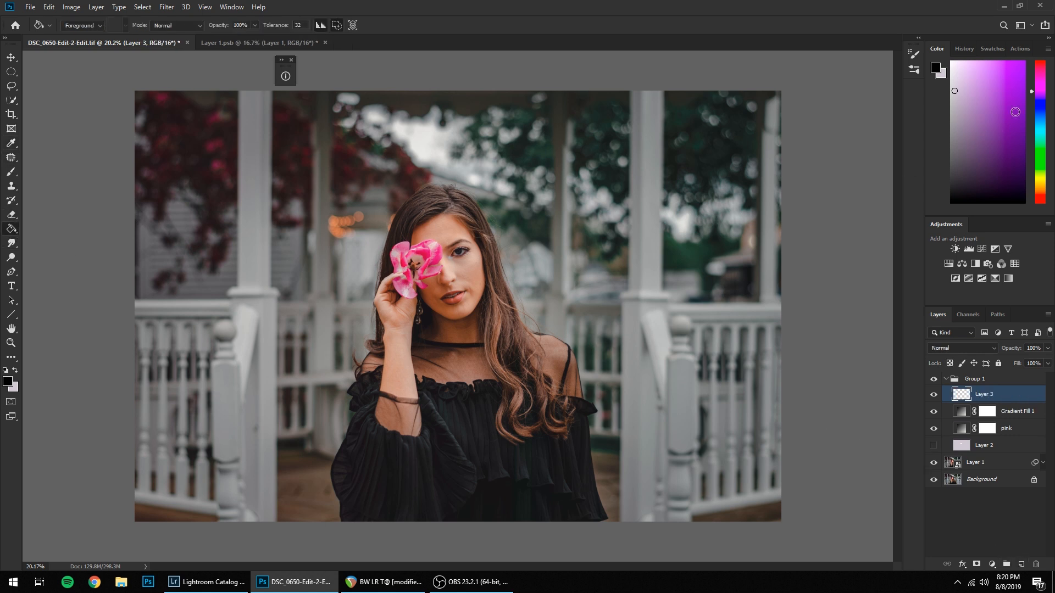
pyautogui.click(956, 91)
pyautogui.press('x')
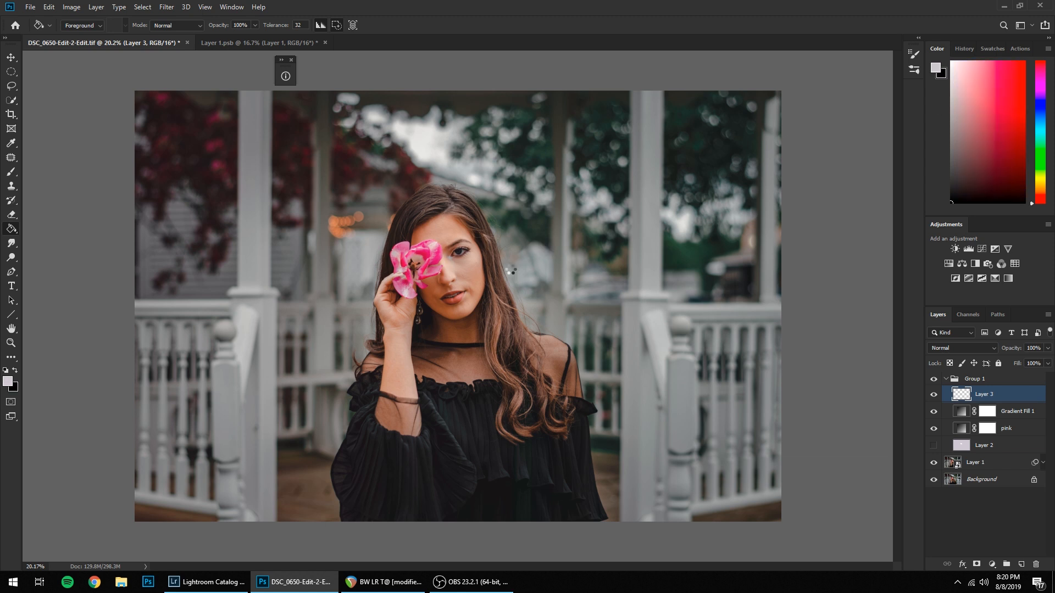
pyautogui.click(510, 269)
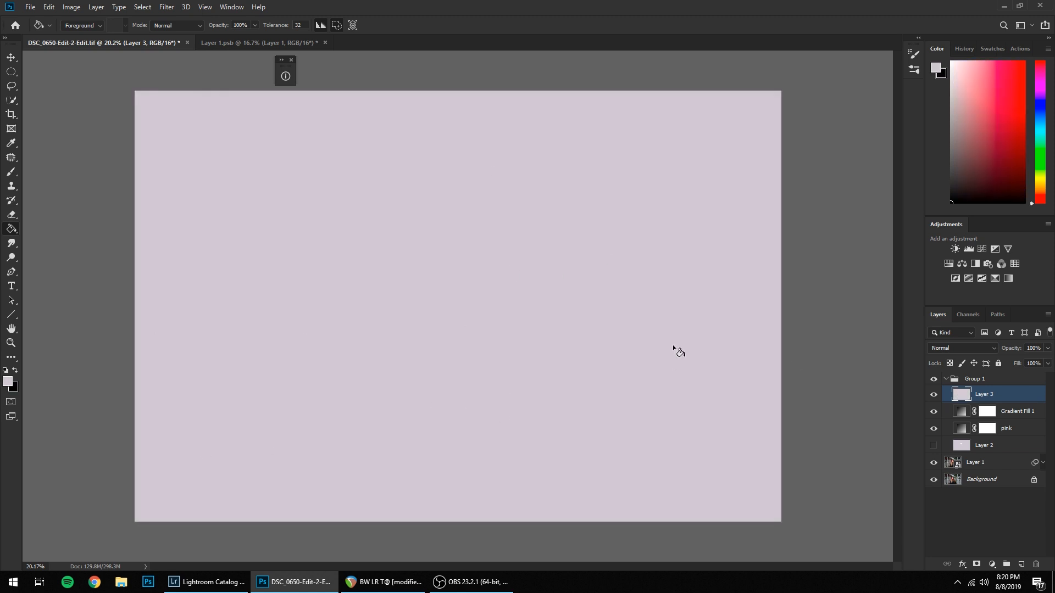
# Set Layer 3's blend mode to Soft Light and lower its opacity to 18%.
pyautogui.click(975, 348)
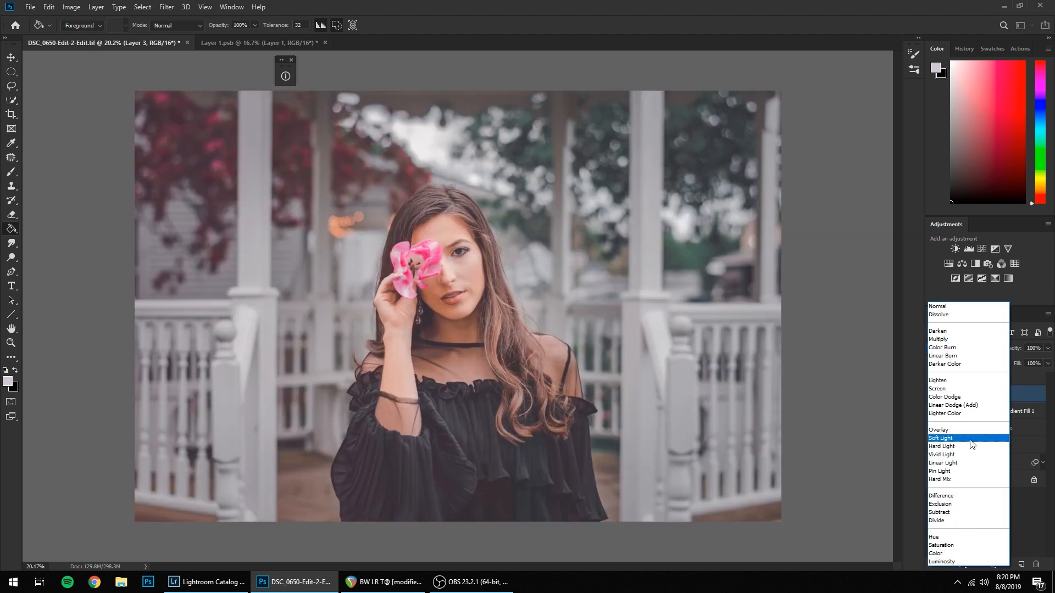
pyautogui.click(971, 440)
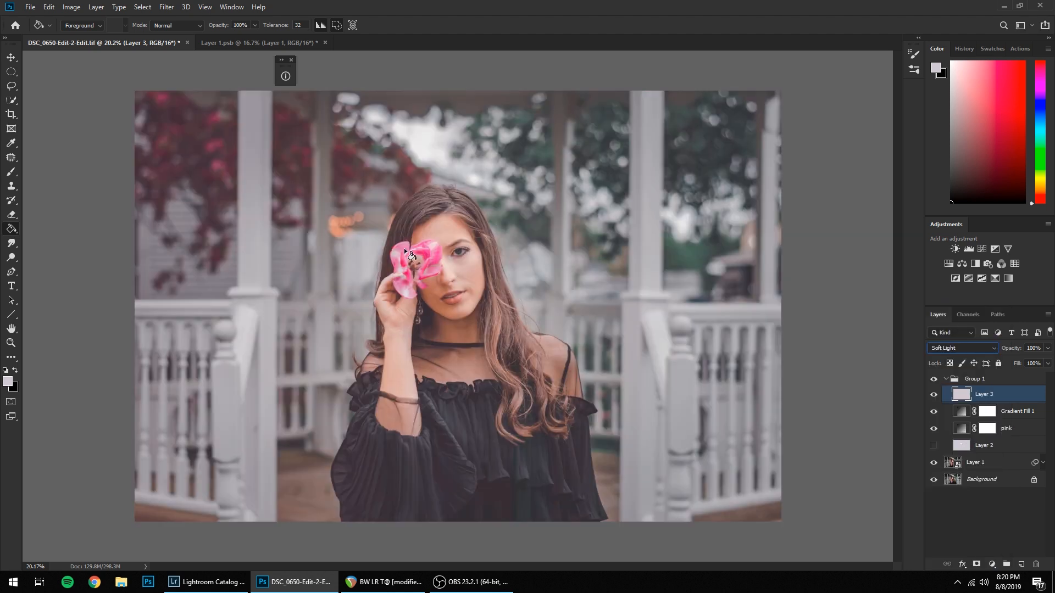
pyautogui.click(1047, 347)
pyautogui.moveTo(1046, 363); pyautogui.dragTo(1005, 362)
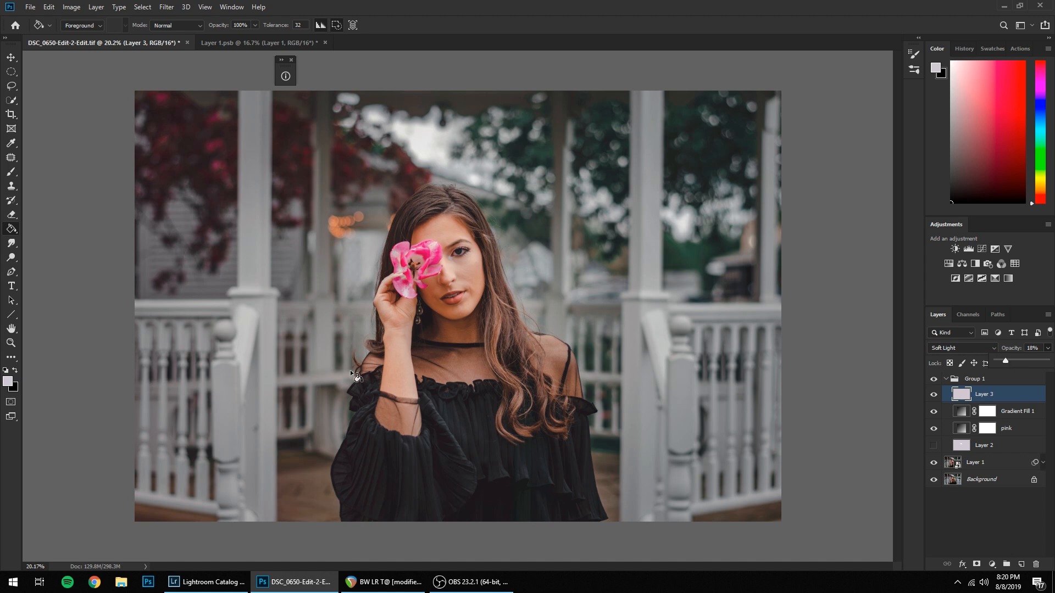
pyautogui.click(1050, 397)
# Add a layer mask to Layer 3, brush black over the woman's face, and compare the photo with and without the layer.
pyautogui.click(977, 564)
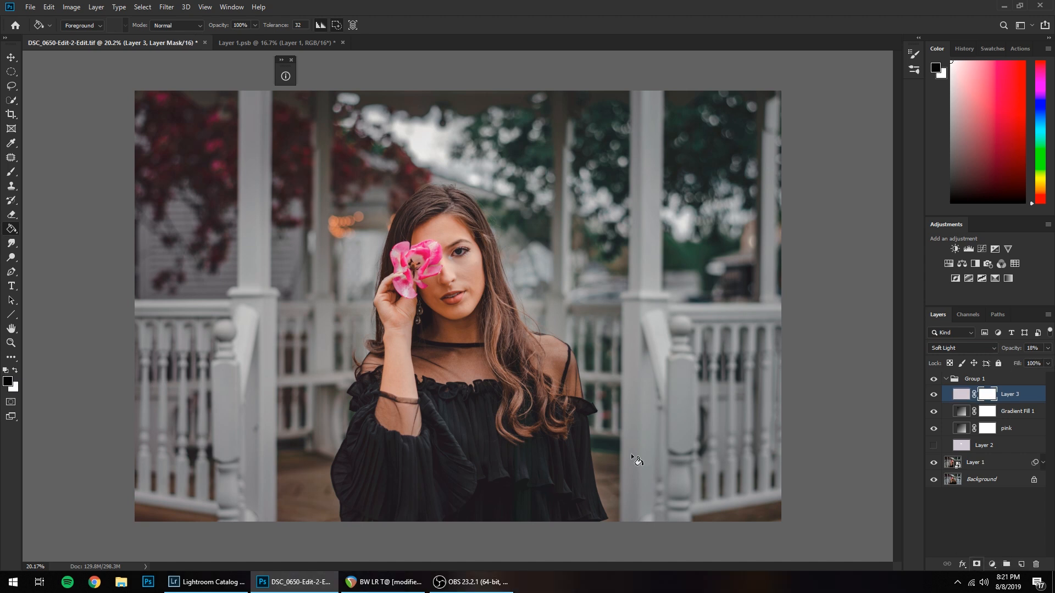
pyautogui.click(11, 172)
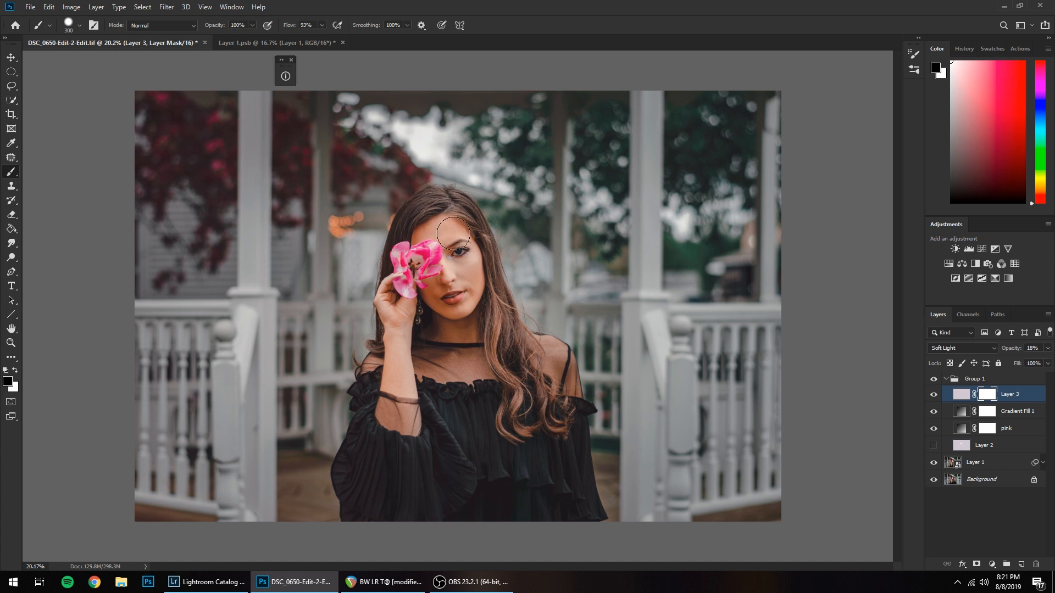
pyautogui.moveTo(469, 287)
pyautogui.mouseDown()
pyautogui.moveTo(455, 230)
pyautogui.moveTo(414, 232)
pyautogui.moveTo(470, 292)
pyautogui.mouseUp()
pyautogui.click(933, 394)
pyautogui.click(934, 395)
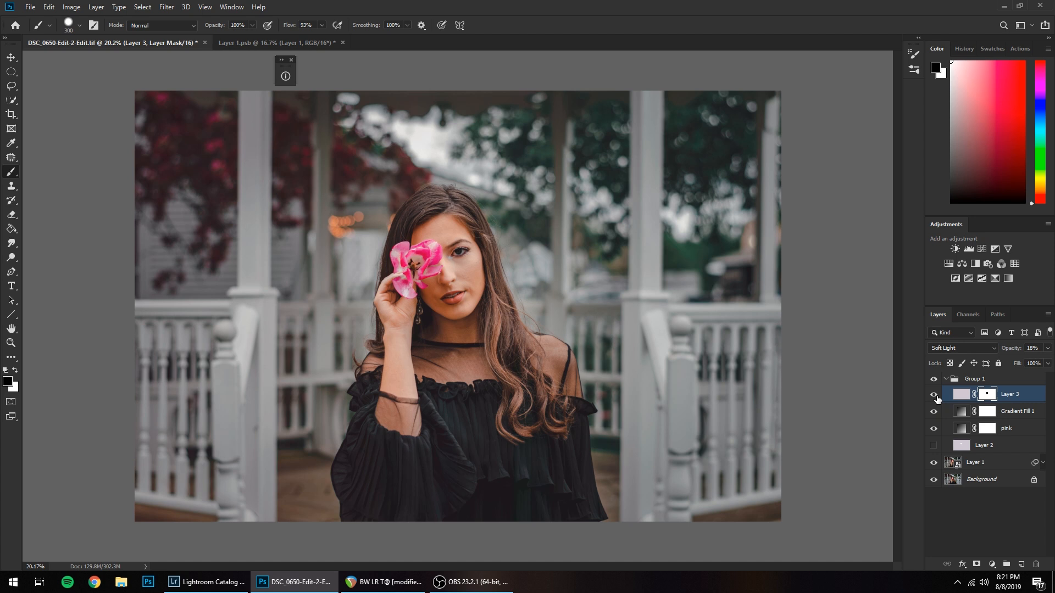